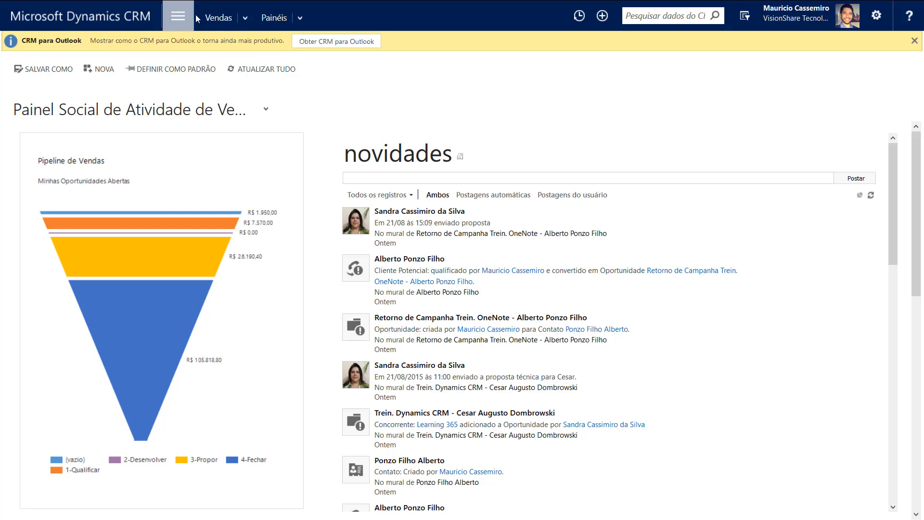
Show the site-map tiles (Vendas, Serviços, Marketing) over the sales activity dashboard
left_click(180, 19)
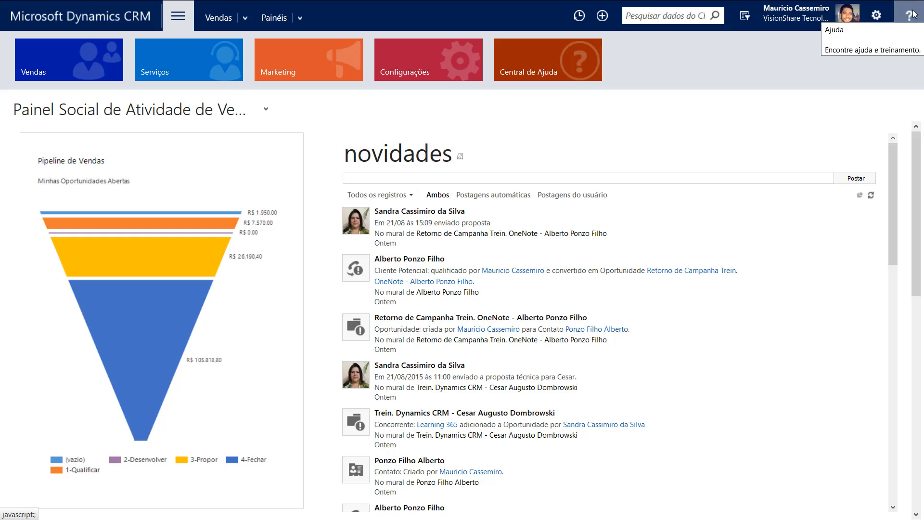
left_click(283, 122)
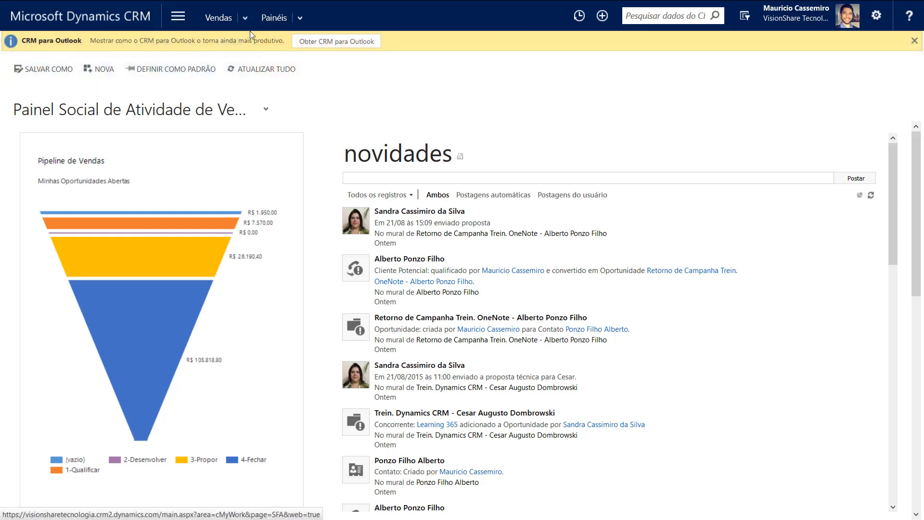
left_click(171, 18)
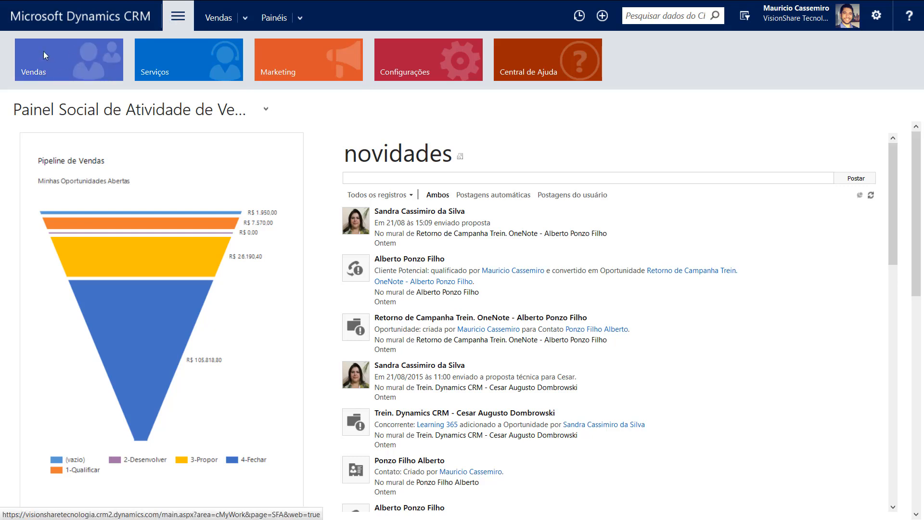
Go to Vendas > Clientes Potenciais to list the 2046 open leads
left_click(62, 62)
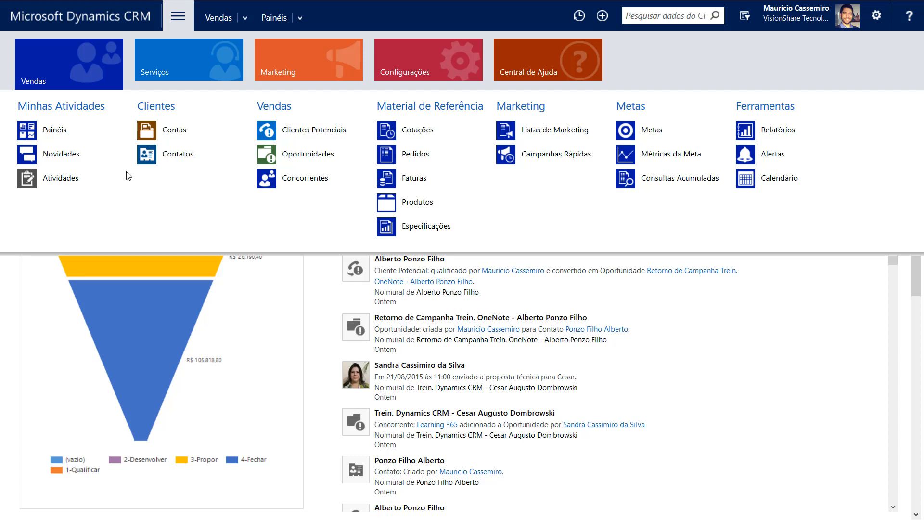
left_click(292, 134)
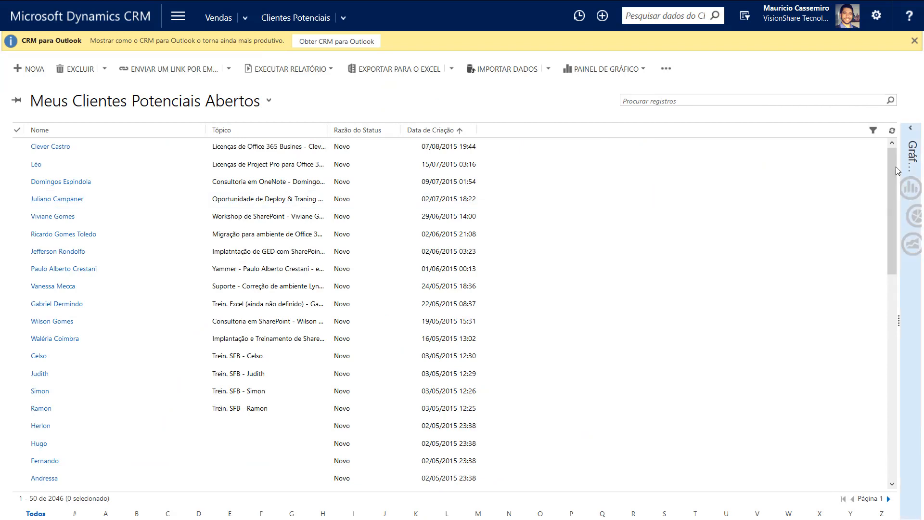
Start a new Cliente Potencial record from the leads list
mouse_move(896, 166)
left_mouse_down()
mouse_move(896, 180)
mouse_move(894, 149)
left_mouse_up()
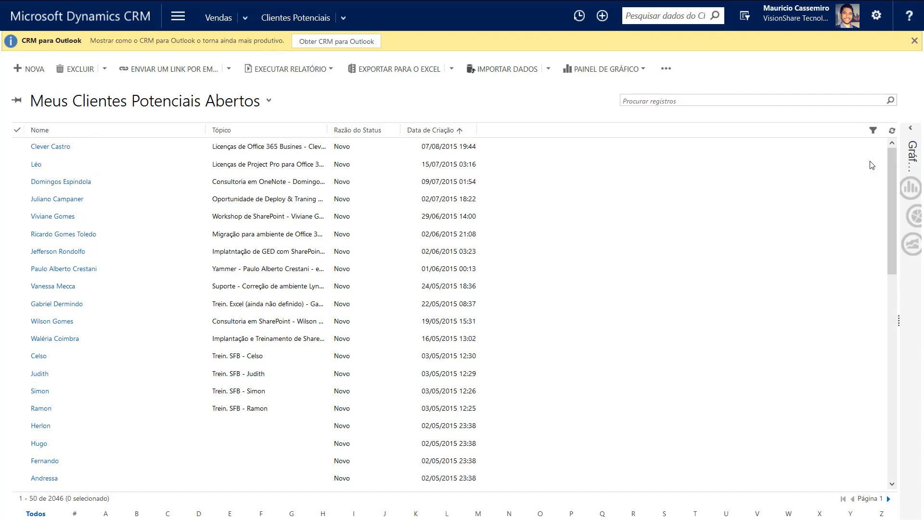
left_click(30, 70)
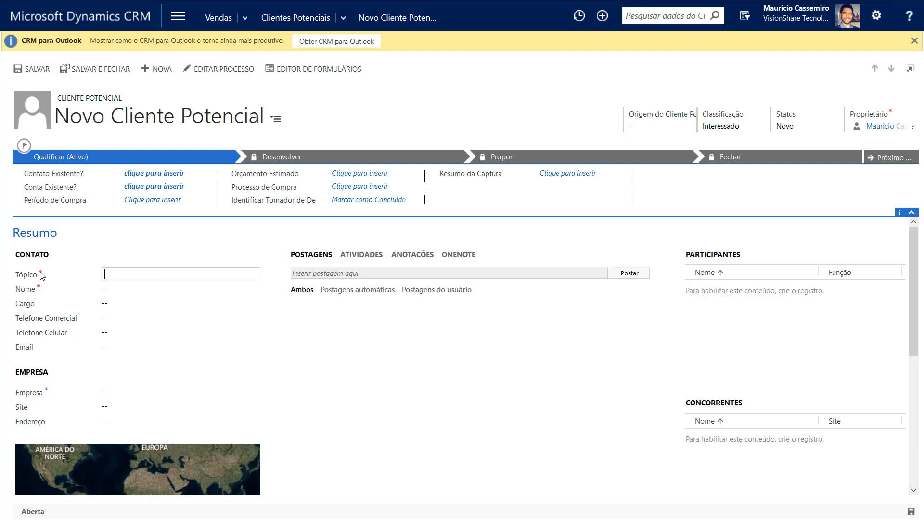
Enter 'Trein. SPO Designer 2013 / Power BI' as the new lead's Tópico
mouse_move(42, 276)
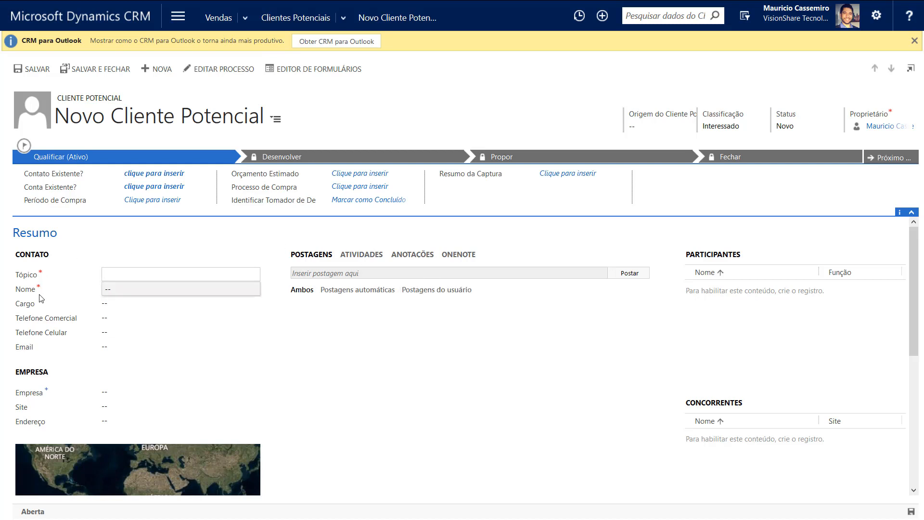
left_click(115, 275)
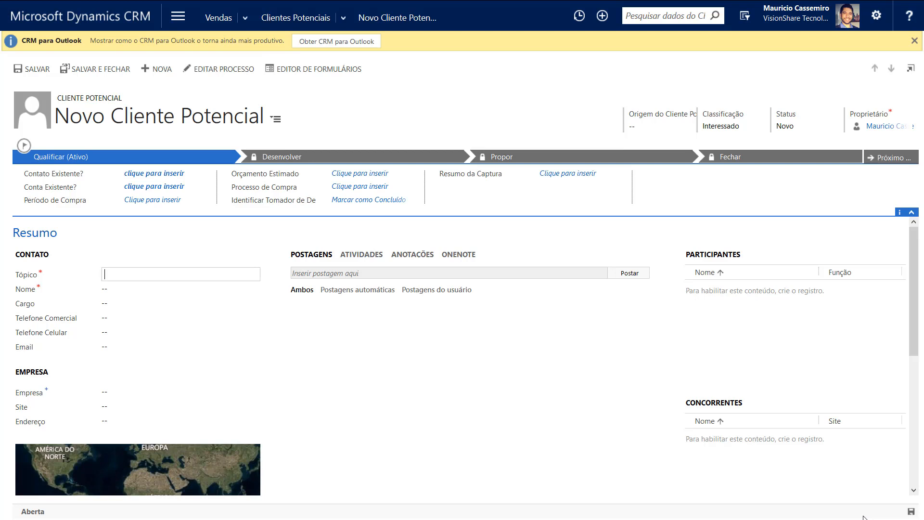
left_click(103, 273)
type("Trein")
type(".")
type(" CRM")
key("BackSpace")
key("BackSpace")
key("BackSpace")
type("SPO")
key("BackSpace")
key("BackSpace")
type("harePoint")
key("BackSpace")
key("BackSpace")
key("BackSpace")
key("BackSpace")
key("BackSpace")
key("BackSpace")
key("BackSpace")
key("BackSpace")
key("BackSpace")
type("PO Designer 2013 / Power Bi")
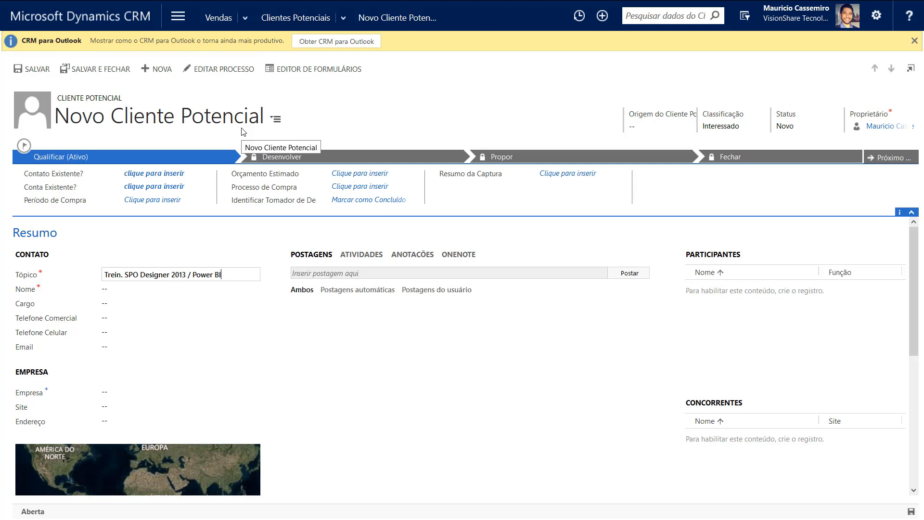
left_click(138, 290)
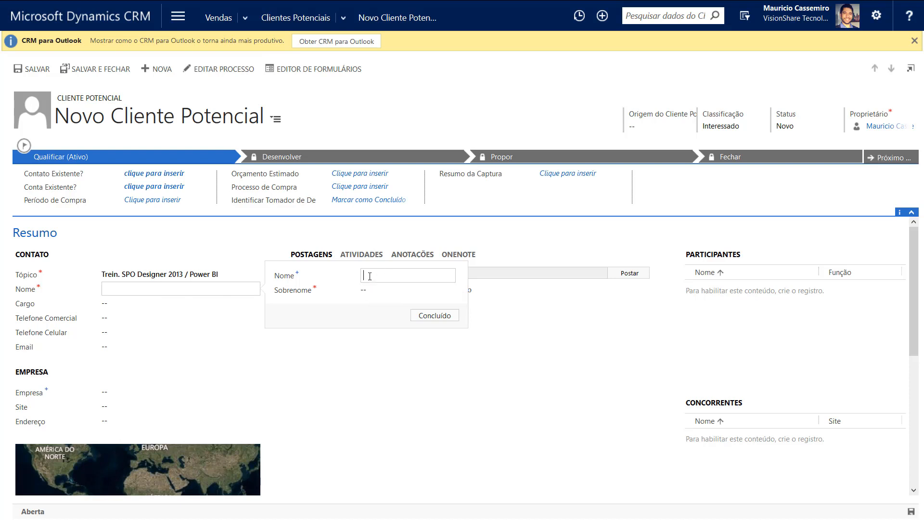
Fill in the lead's first name and surname in the Nome flyout
type("Mauroc")
key("BackSpace")
key("BackSpace")
key("BackSpace")
key("BackSpace")
type("rcos")
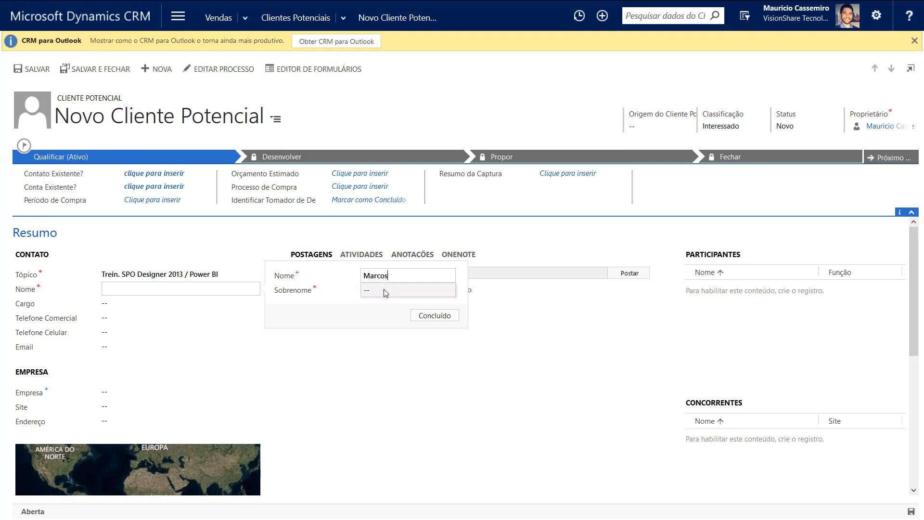
left_click(385, 289)
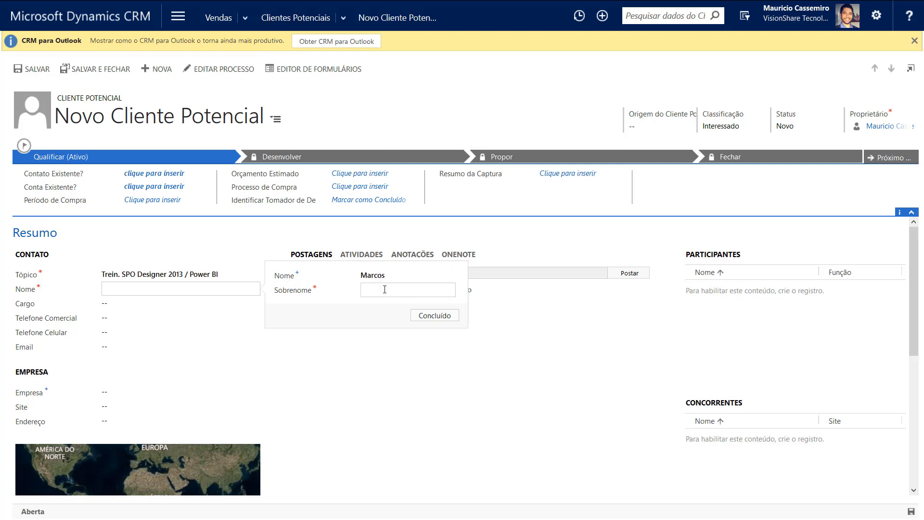
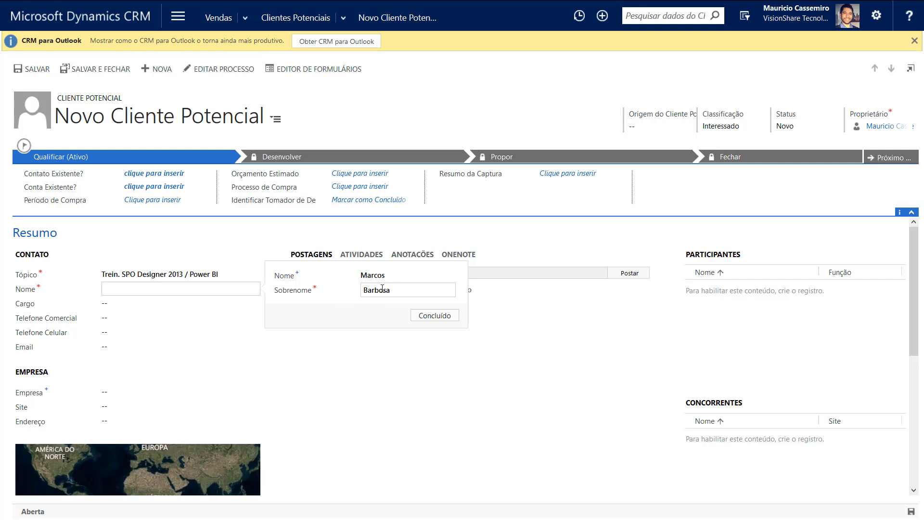
left_click(435, 315)
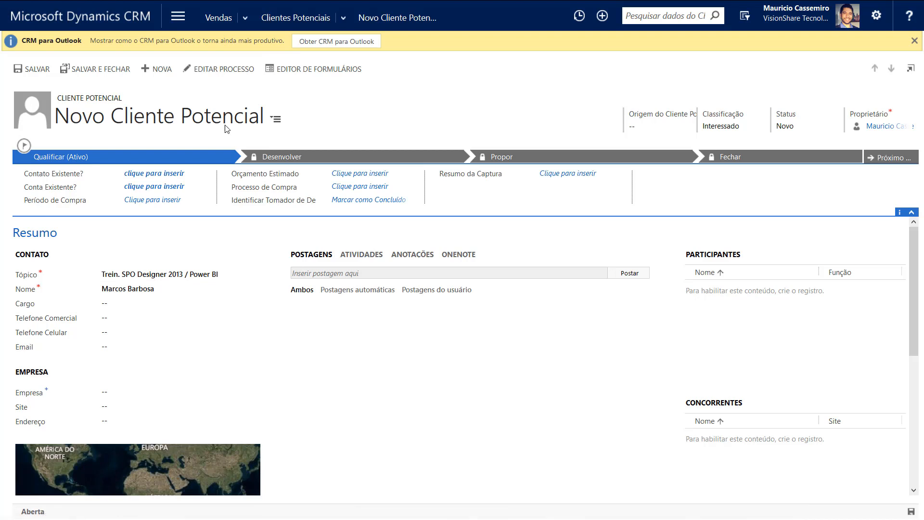
Save the new lead with the status-bar save icon, creating the record
left_click(910, 512)
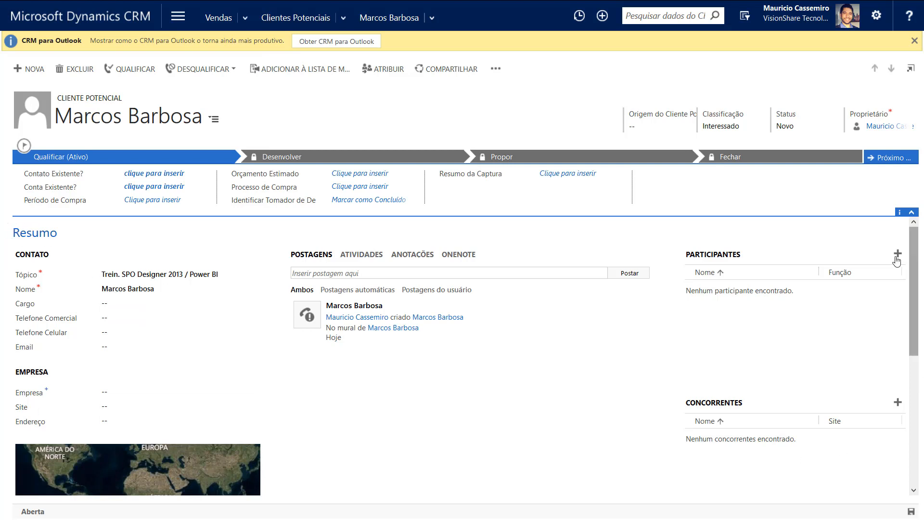
left_click(139, 308)
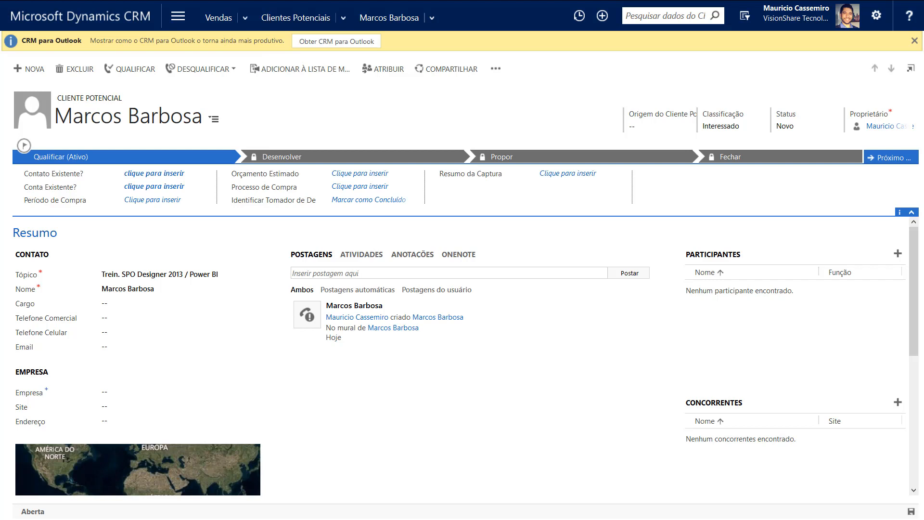
Paste the lead's e-mail address into Email and save, triggering the duplicate-record warning
left_click(131, 350)
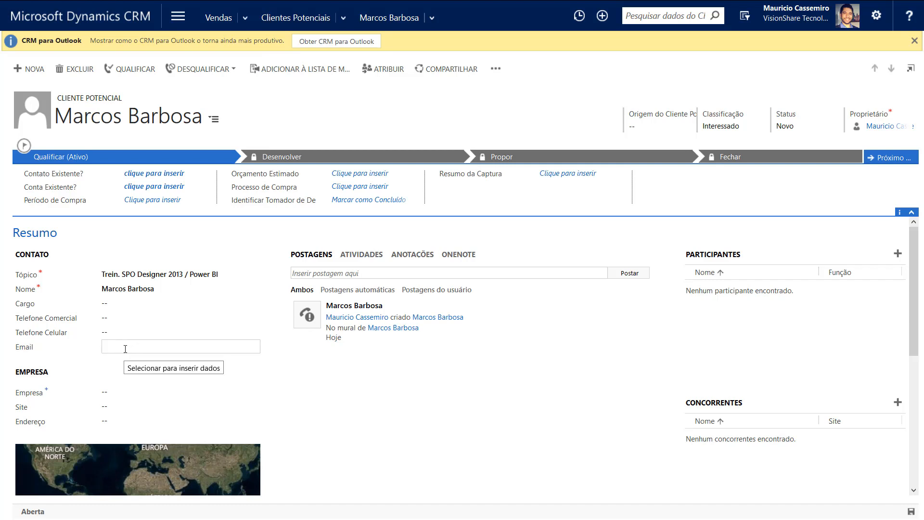
key("ctrl+v")
key("ctrl+s")
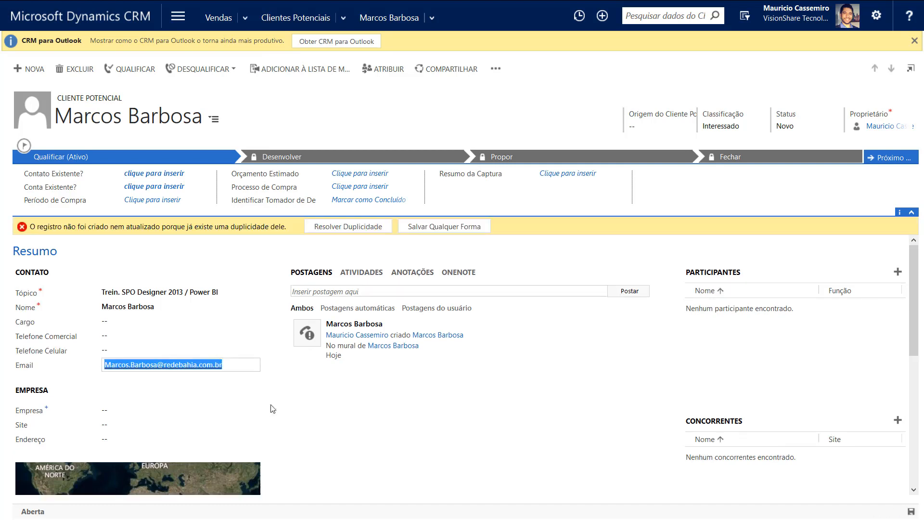
left_click(337, 422)
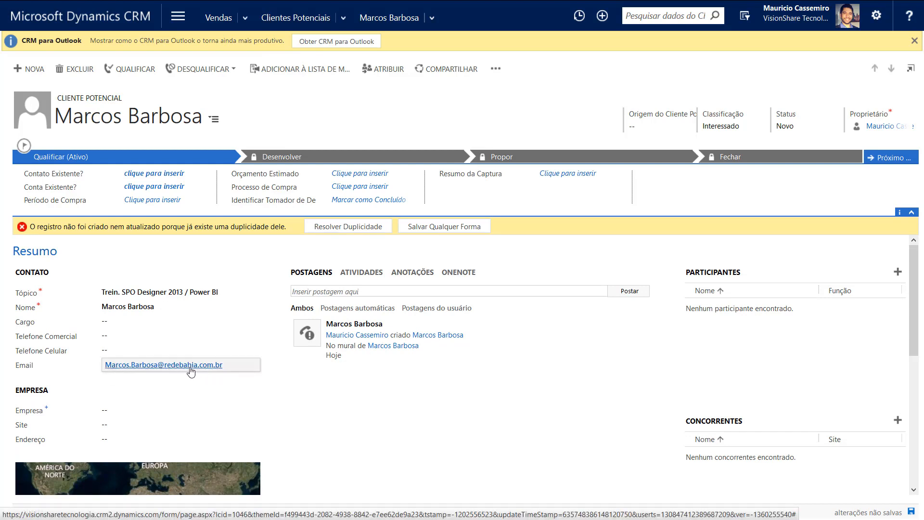
left_click(169, 369)
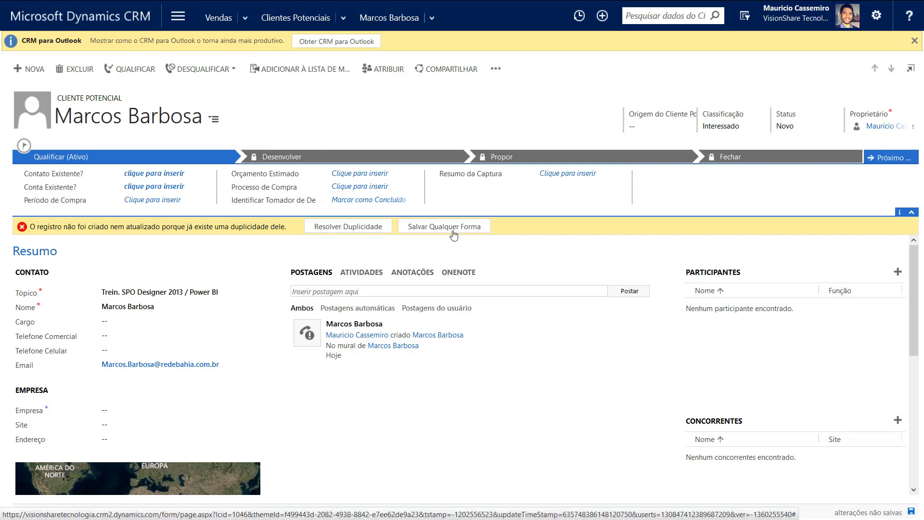
From Duplicidades Detectadas, open the existing duplicate lead (created 02/05/2015) in a new window
left_click(337, 231)
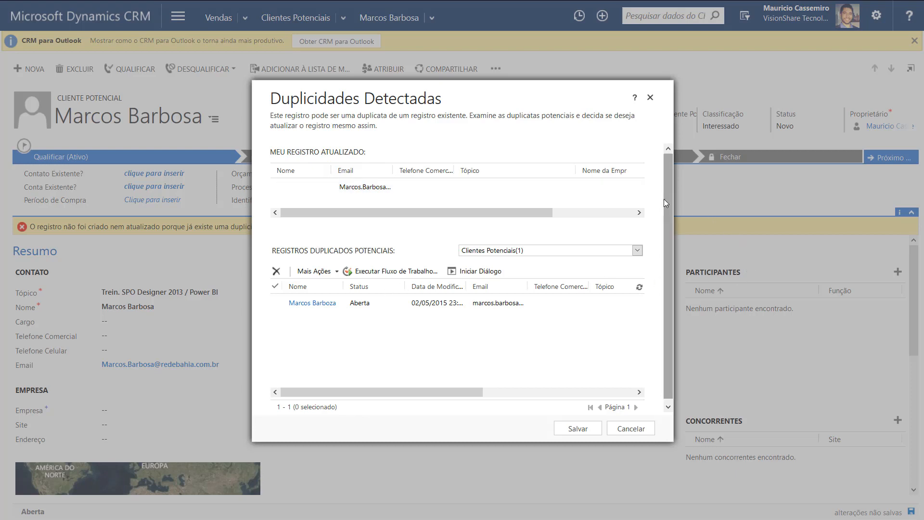
scroll(671, 201, "down", 1)
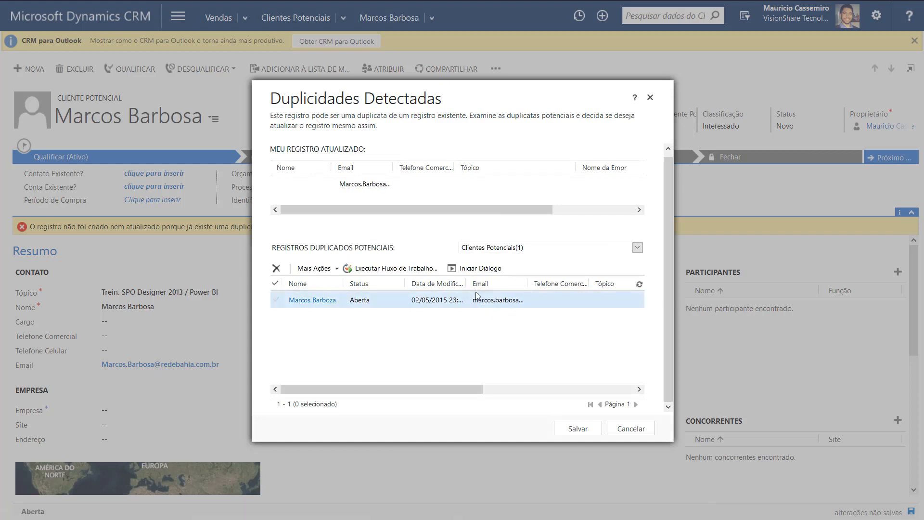
mouse_move(466, 284)
left_mouse_down()
mouse_move(498, 284)
mouse_move(461, 283)
mouse_move(478, 283)
left_mouse_up()
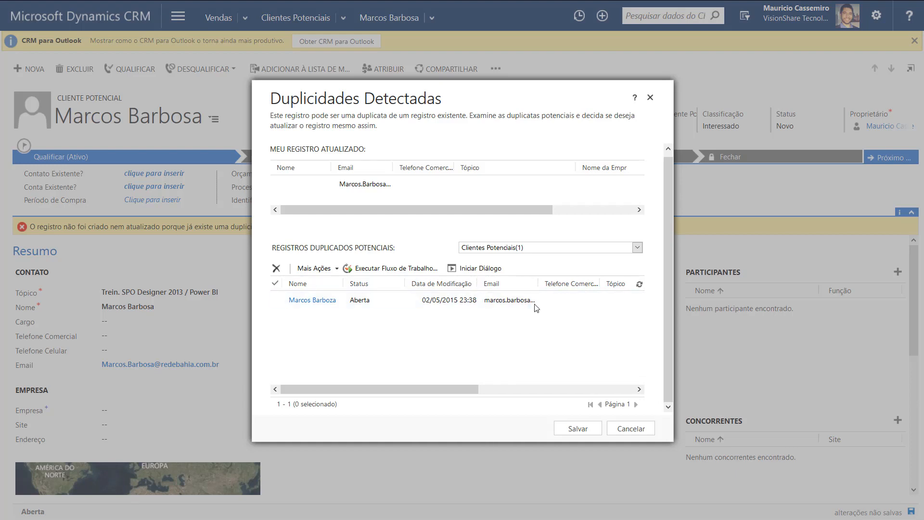
left_click(274, 300)
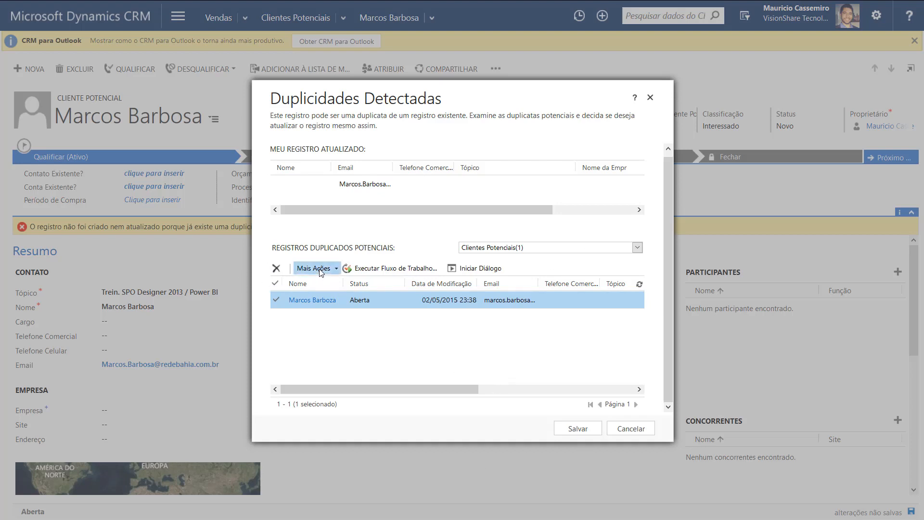
double_click(344, 299)
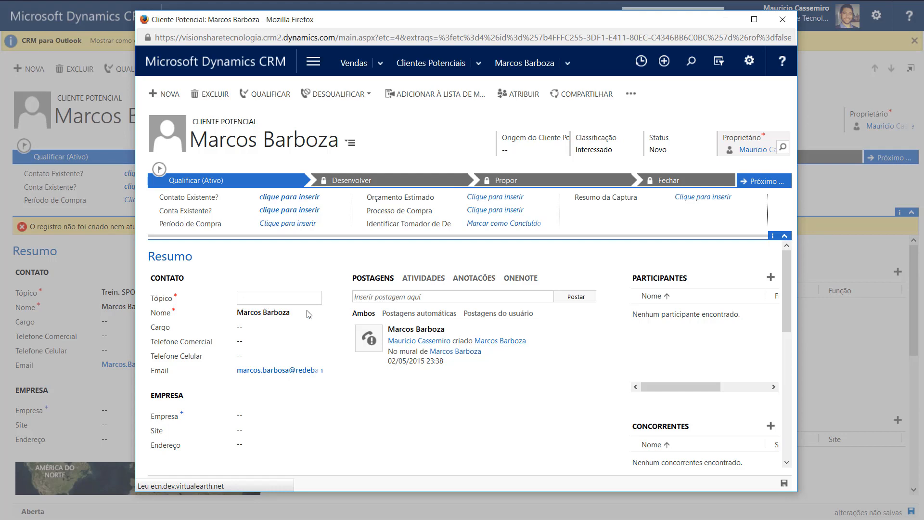
left_click(280, 300)
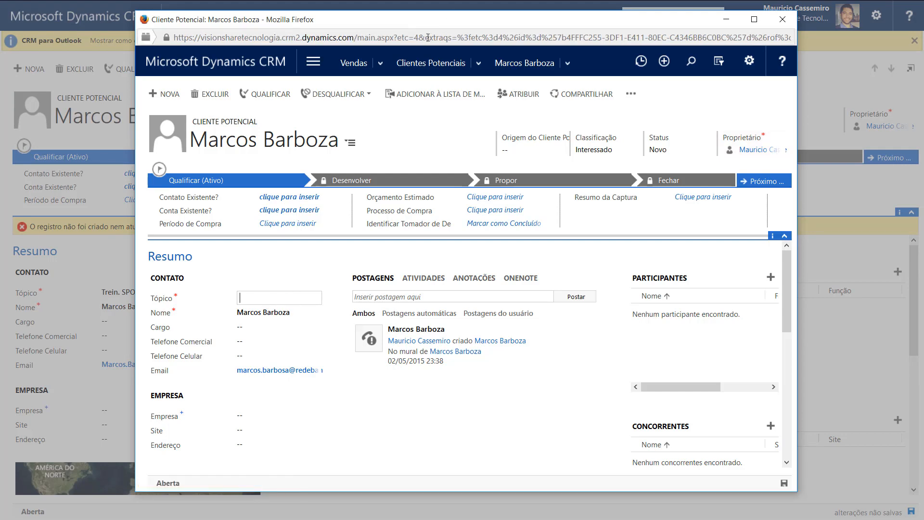
Set the duplicate lead's topic to 'Trein. SPO Designer 2013 / Power BI'
left_click_drag(423, 23, 542, 43)
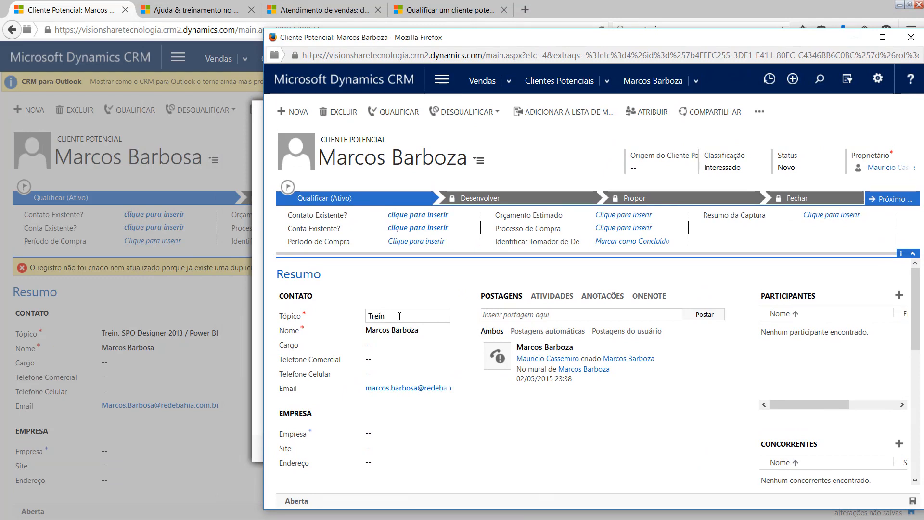
type("PO Designer 20")
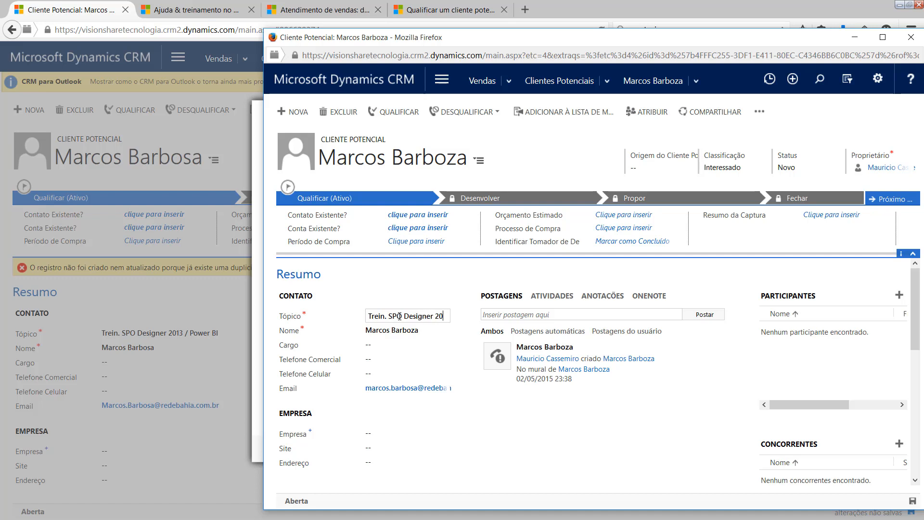
type("13 / Po")
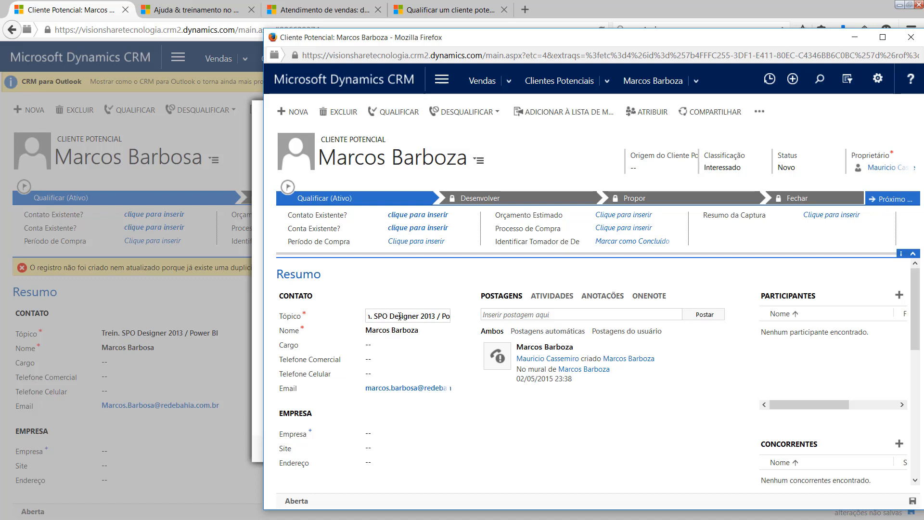
type("wer BI")
left_click(535, 440)
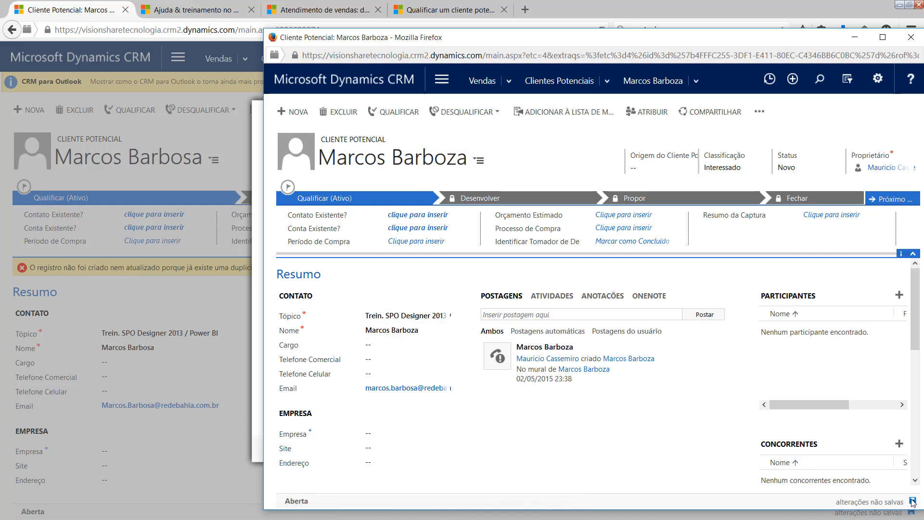
Move the surname out of the Nome field into Sobrenome, separating first and last name
left_click(392, 330)
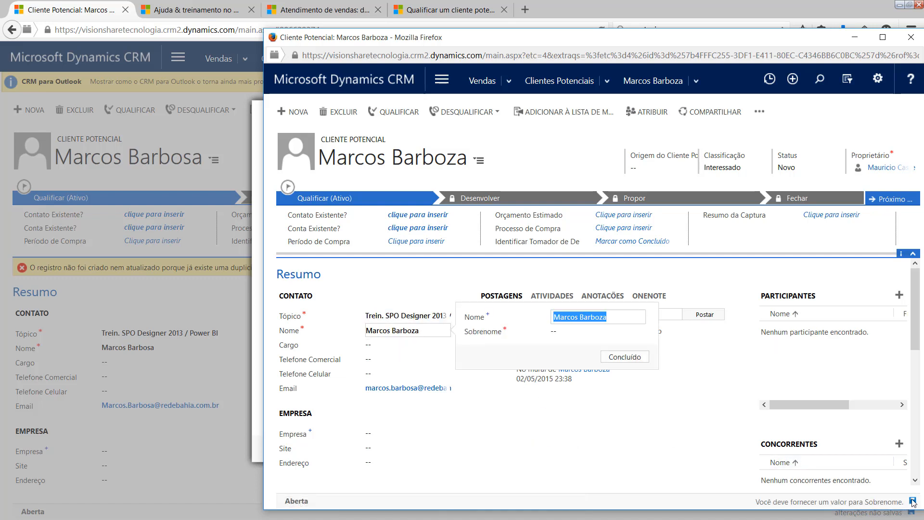
left_click(581, 318)
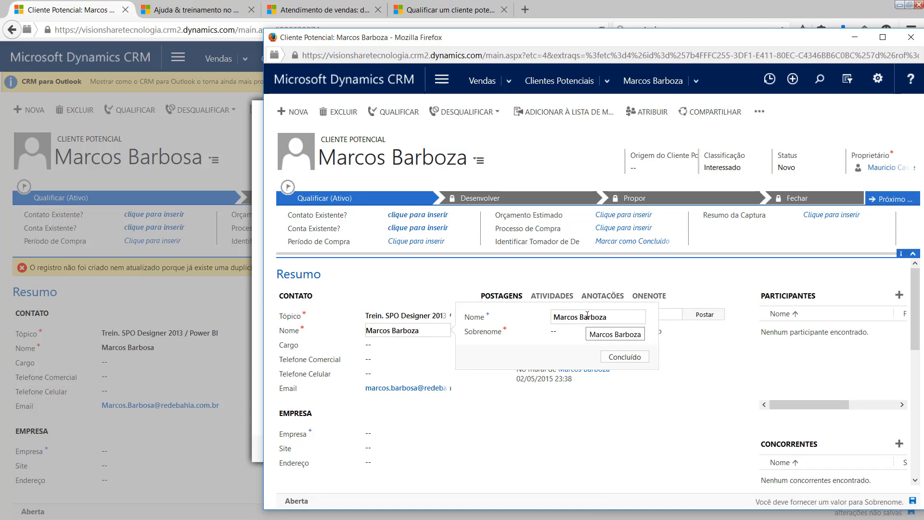
left_click_drag(604, 316, 581, 317)
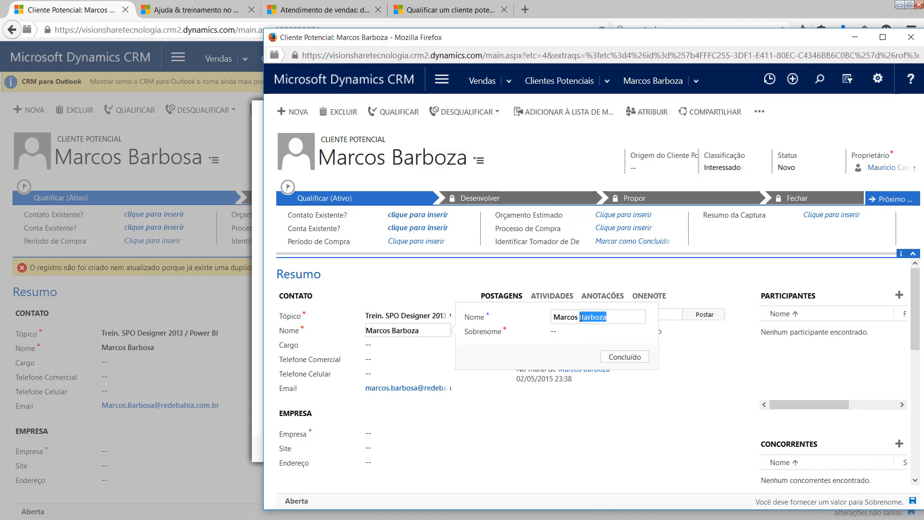
key("ctrl+c")
left_click(581, 339)
key("ctrl+v")
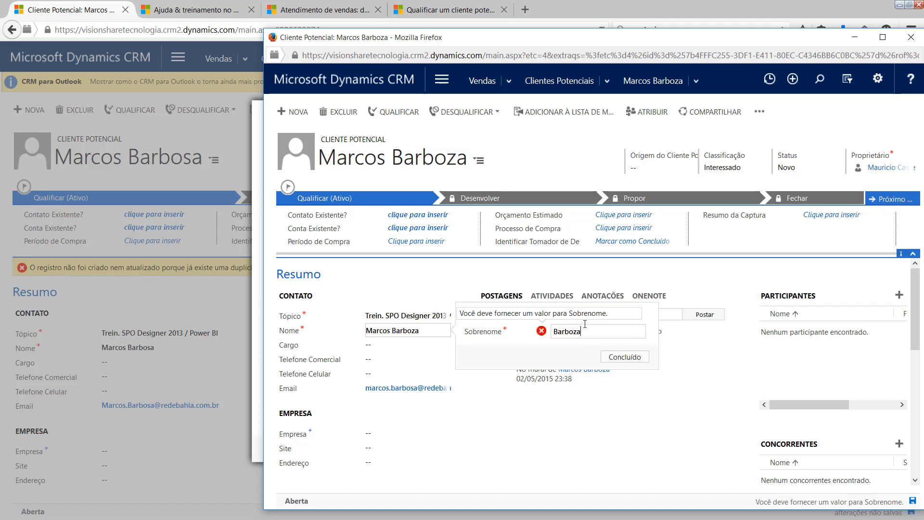
left_click(634, 317)
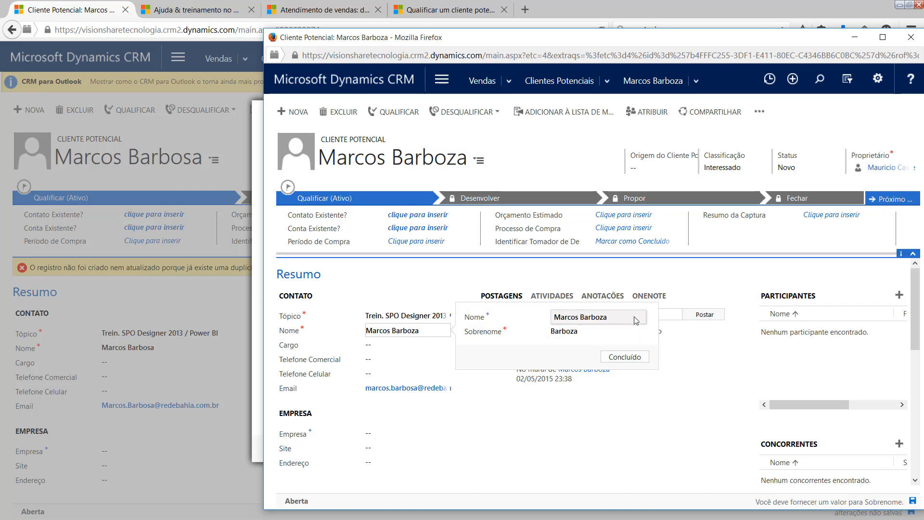
left_click(620, 316)
key("BackSpace")
key("BackSpace")
key("BackSpace")
key("BackSpace")
key("BackSpace")
key("BackSpace")
key("BackSpace")
key("BackSpace")
key("BackSpace")
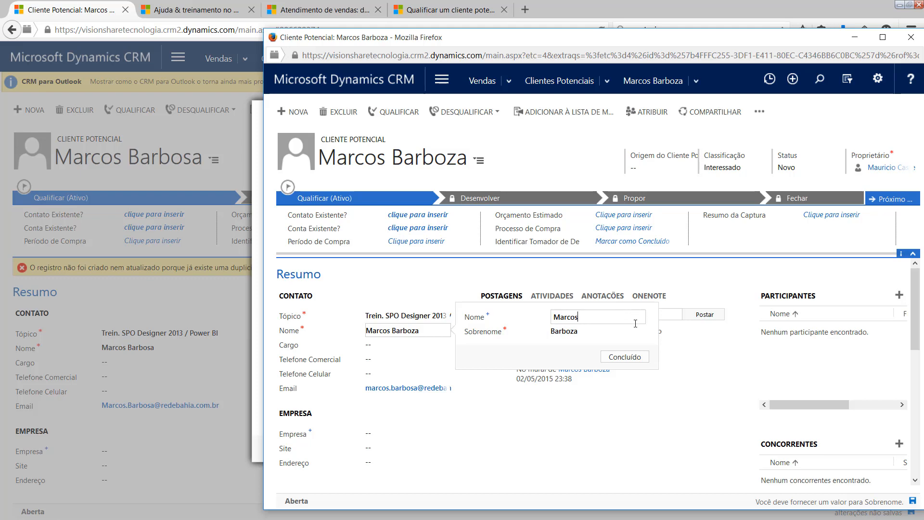
left_click(624, 357)
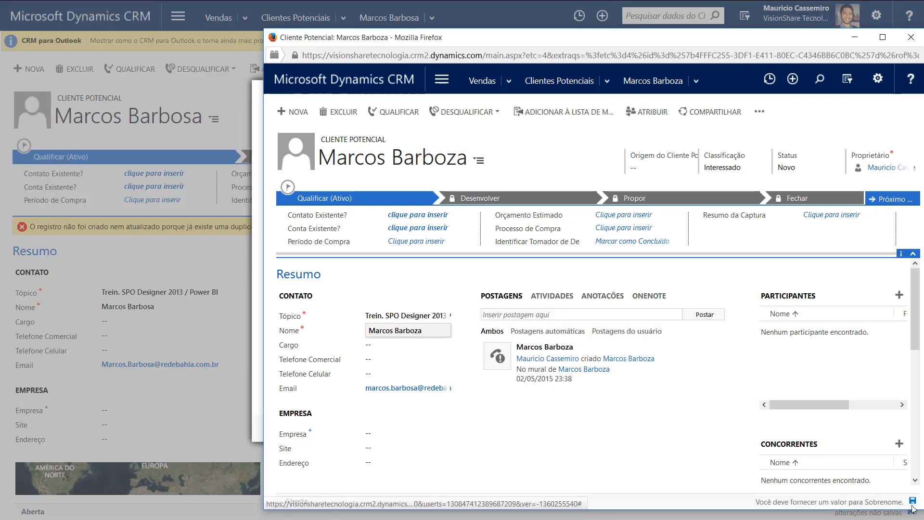
Save and close the duplicate lead's window, then cancel the Duplicidades Detectadas dialog
left_click(911, 503)
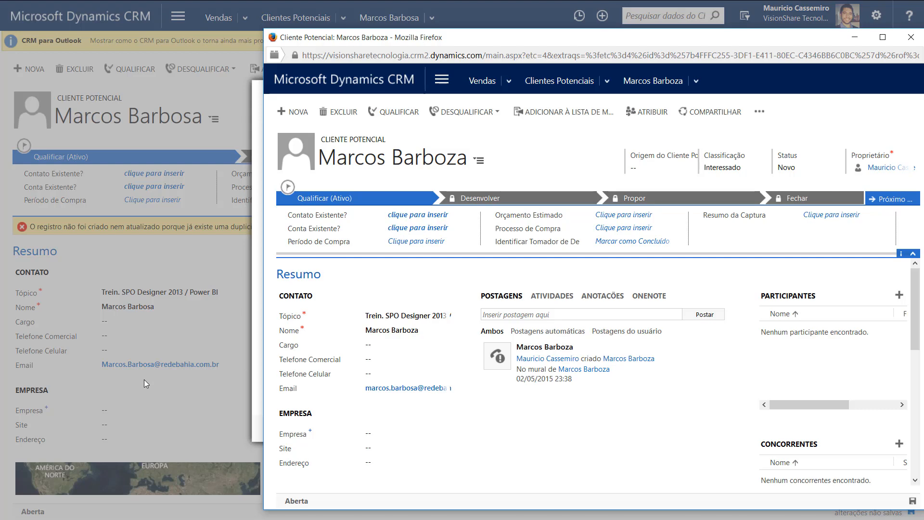
left_click_drag(642, 44, 488, 40)
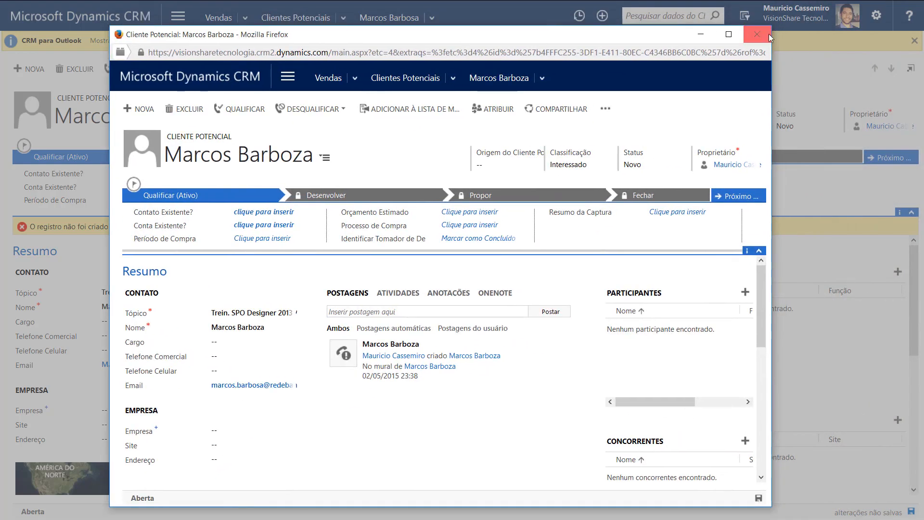
key("ctrl+w")
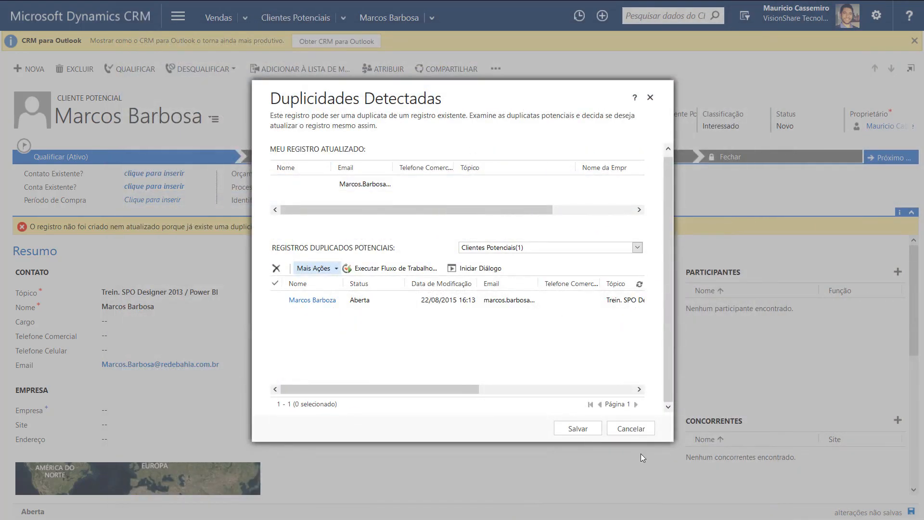
left_click(276, 298)
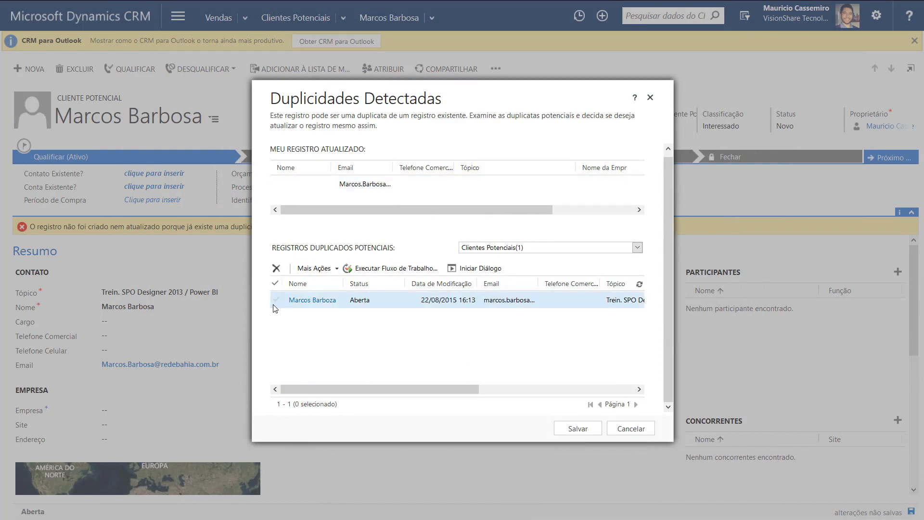
left_click(623, 432)
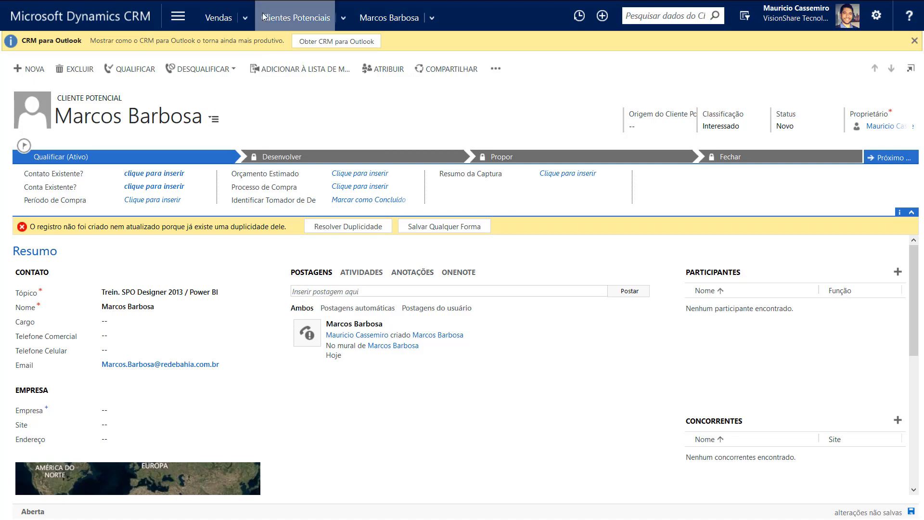
Leave the lead without saving, search the leads by the lead's first and last name, and select the single match
left_click(301, 21)
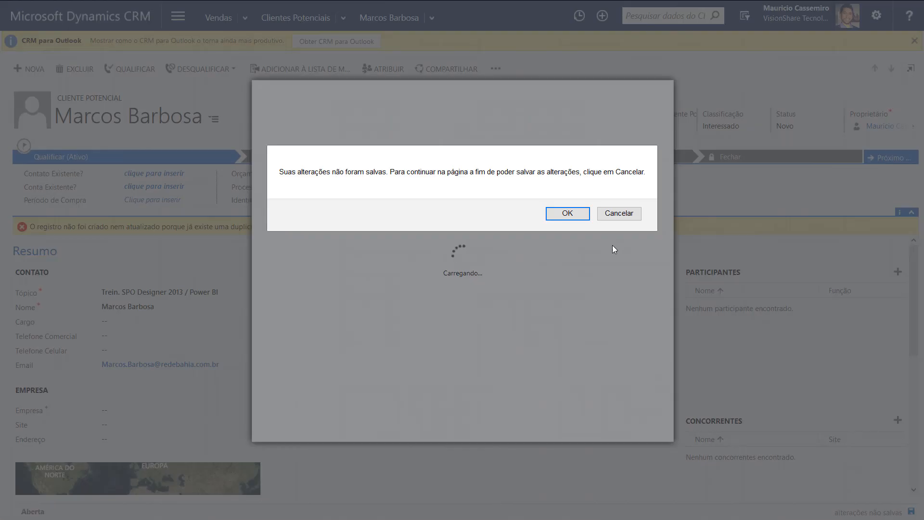
left_click(558, 213)
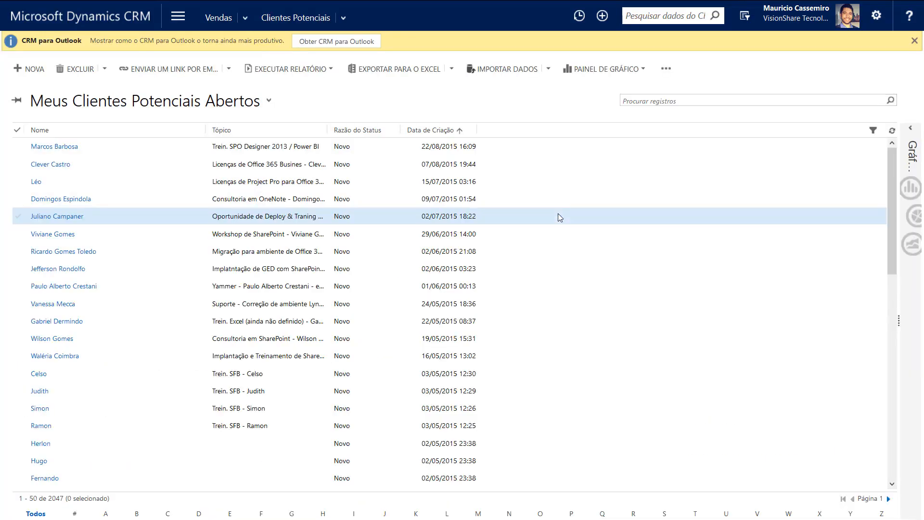
left_click(665, 104)
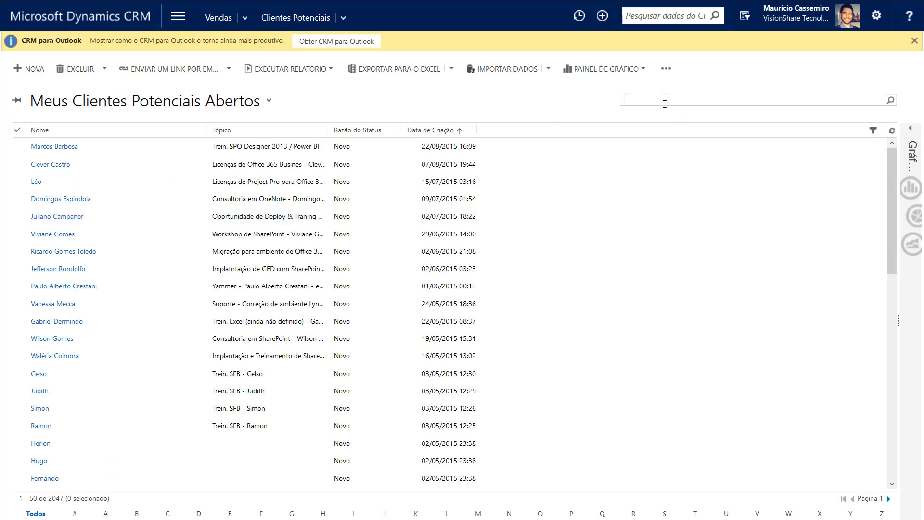
key("Return")
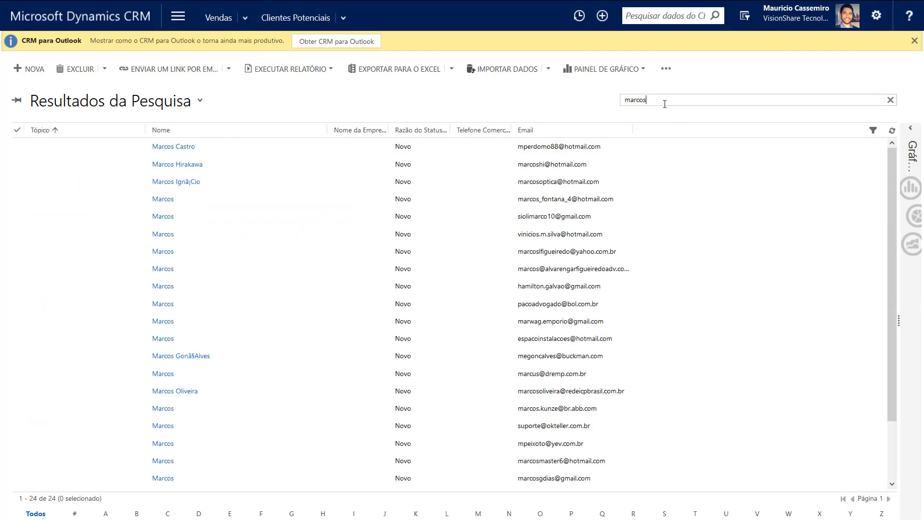
key("Return")
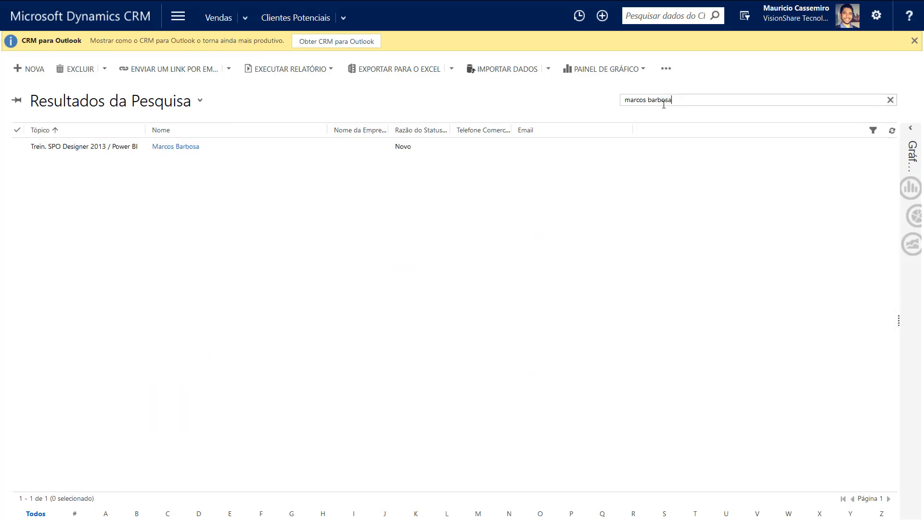
left_click(81, 153)
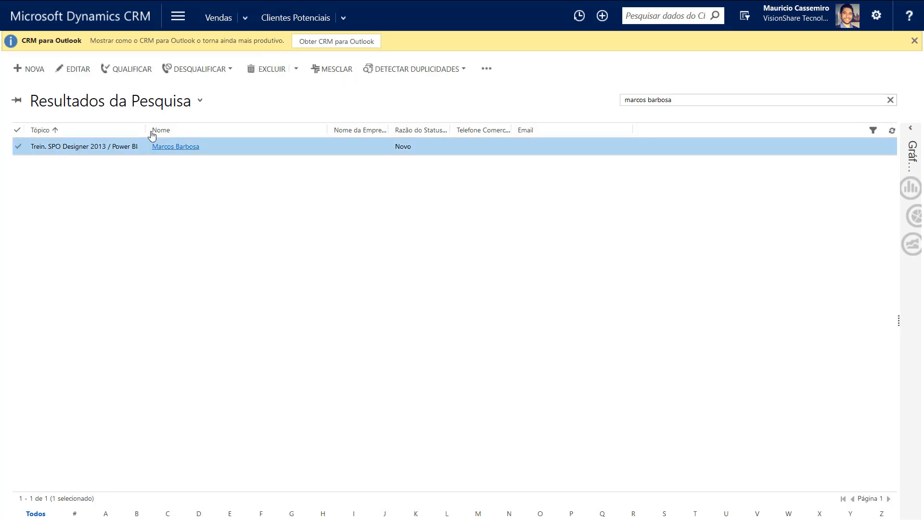
Widen the Tópico column, open the lead's record, and paste its e-mail address into Email
left_click_drag(144, 129, 204, 129)
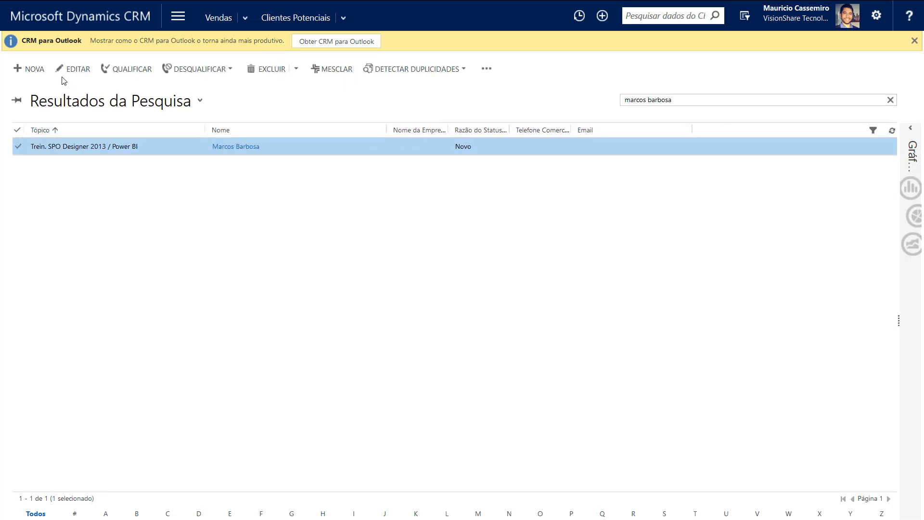
left_click(81, 69)
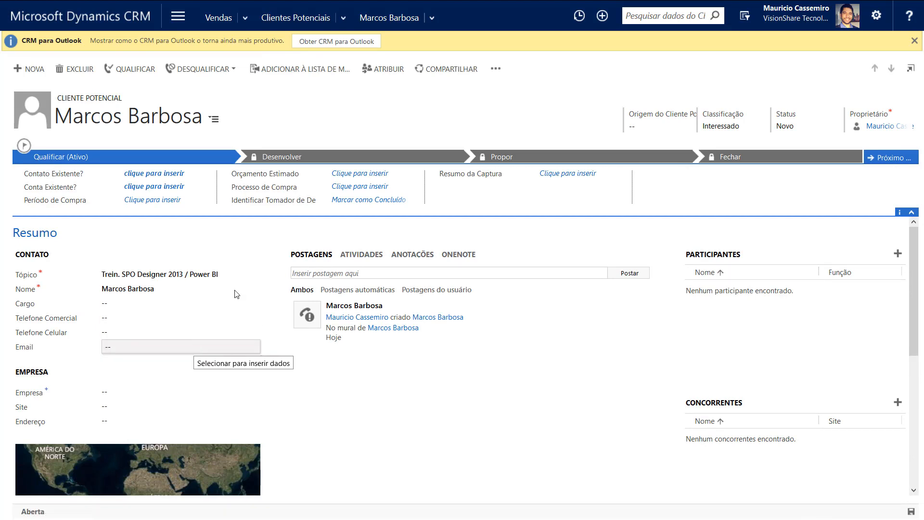
left_click(116, 346)
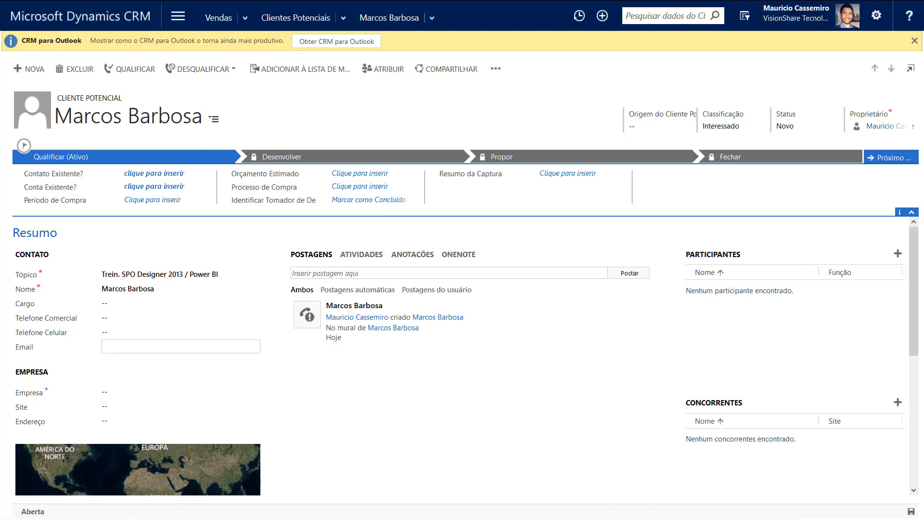
left_click(330, 318)
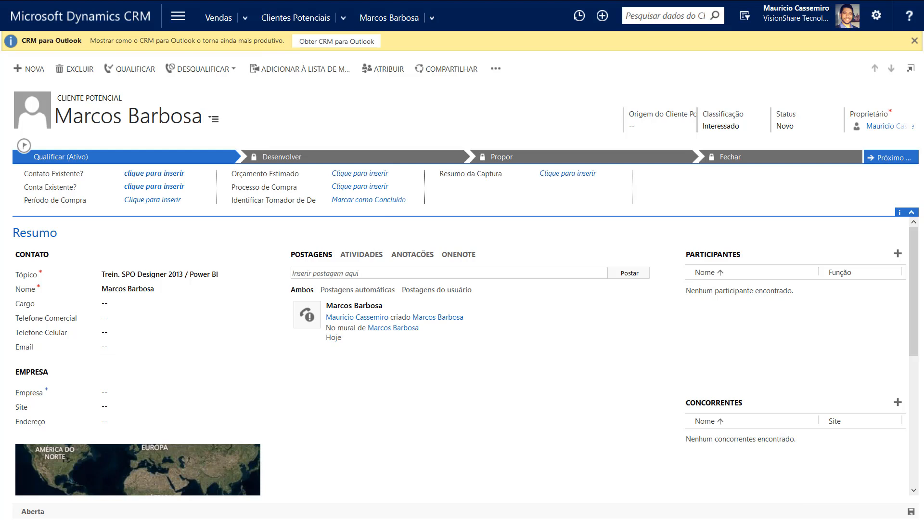
left_click(140, 349)
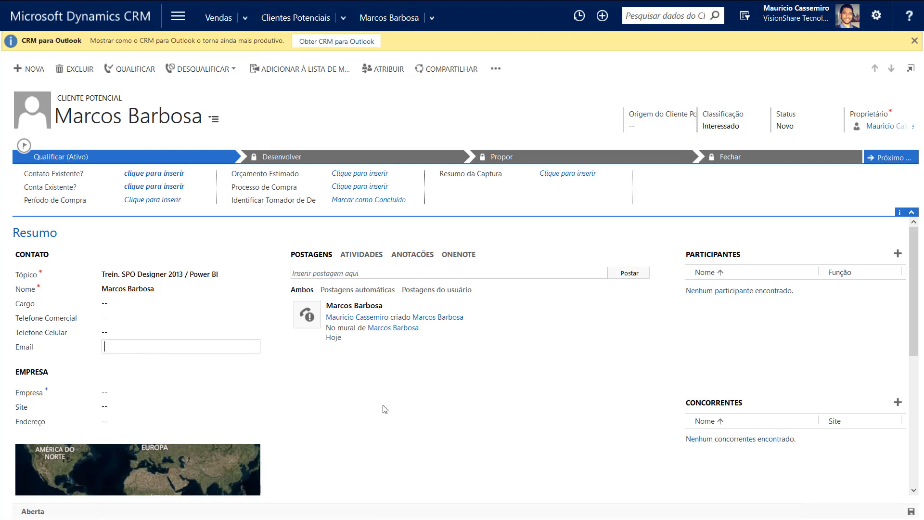
key("ctrl+v")
left_click(408, 417)
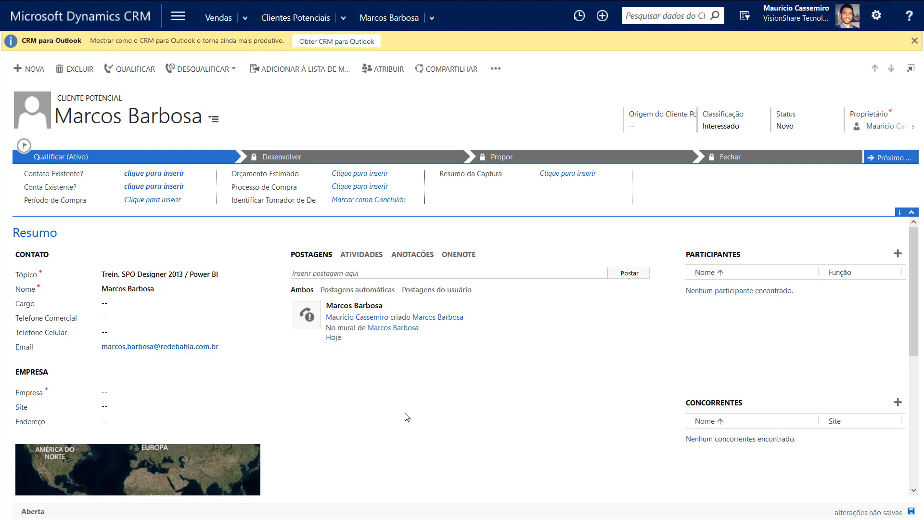
Save the lead and review the Duplicidades Detectadas warning's record types and extra actions
left_click(911, 512)
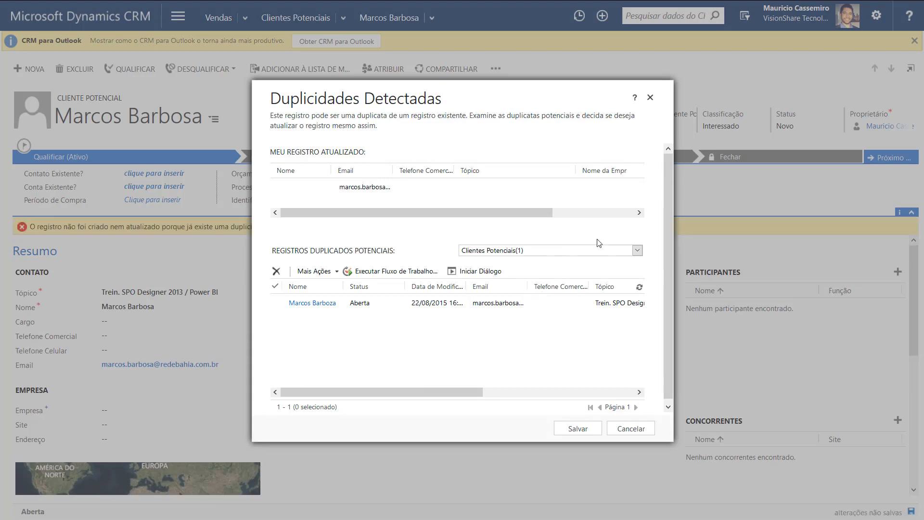
left_click(637, 251)
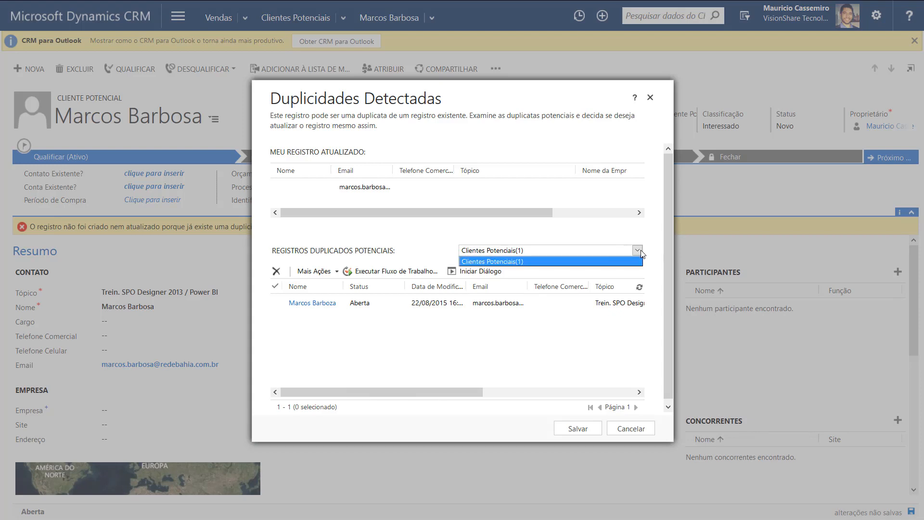
left_click(637, 250)
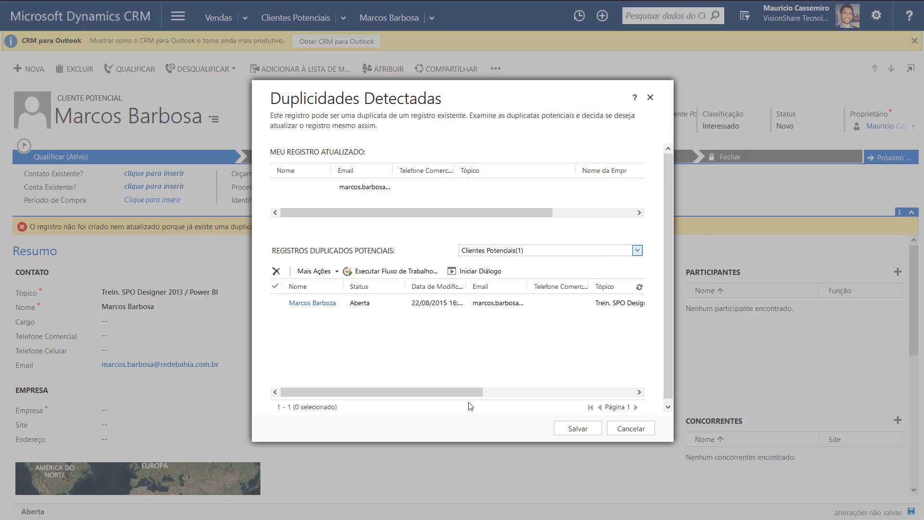
left_click_drag(474, 391, 417, 398)
left_click(457, 193)
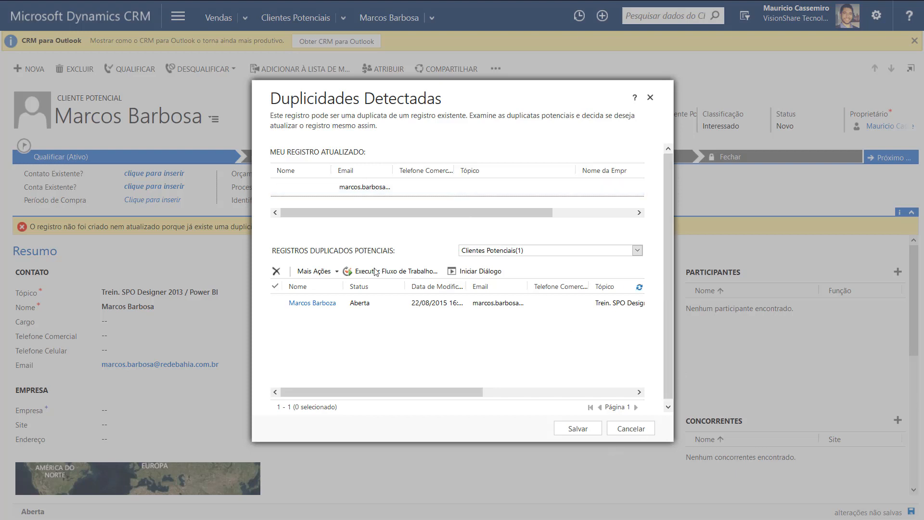
left_click(331, 272)
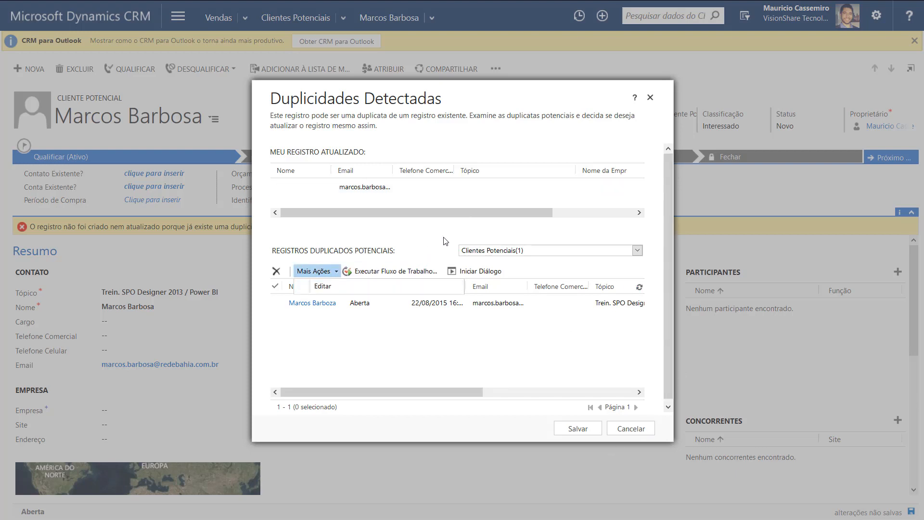
left_click(277, 307)
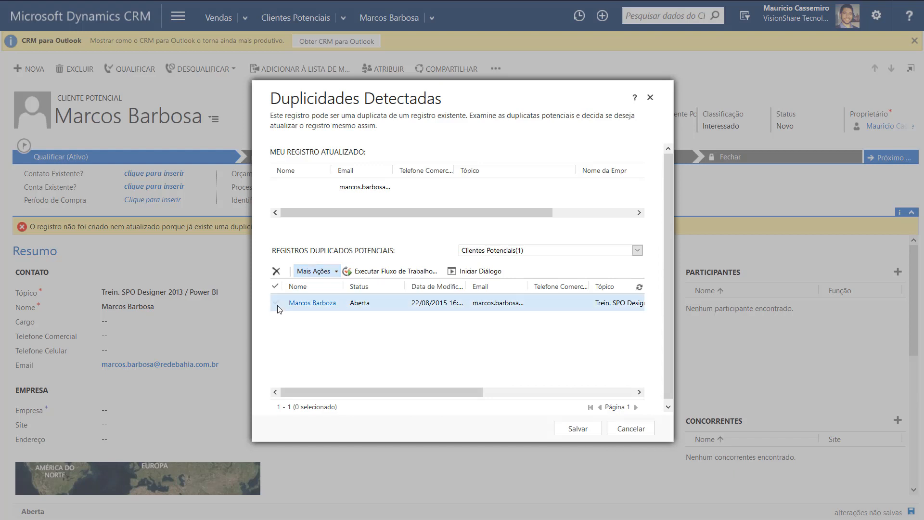
Delete the flagged duplicate lead and save this lead's changes
left_click(286, 306)
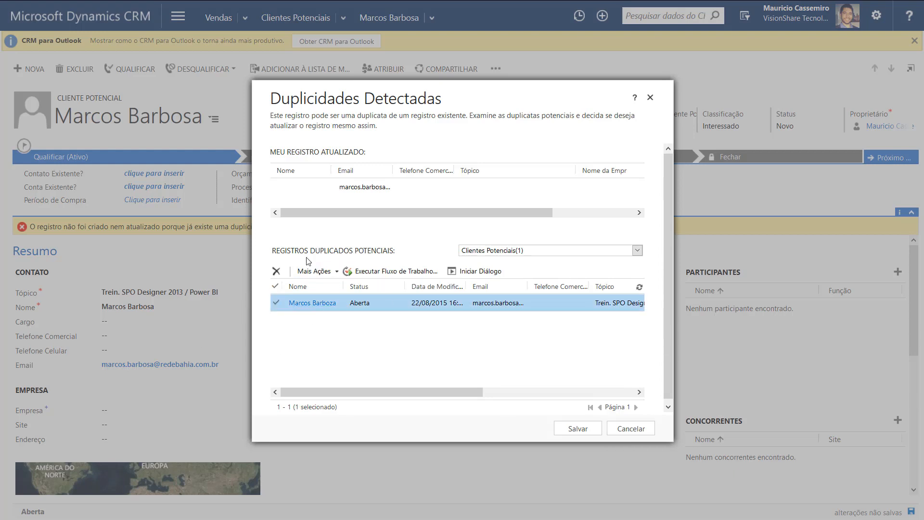
left_click(277, 271)
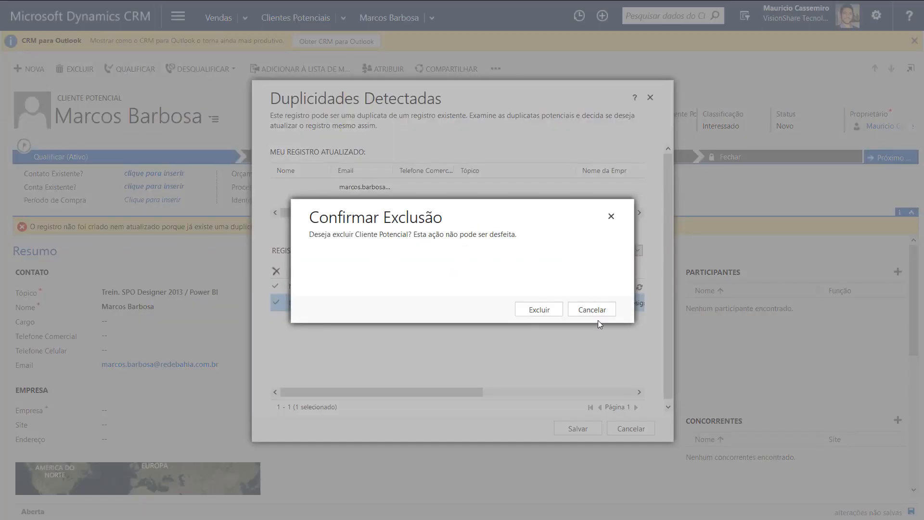
left_click(537, 314)
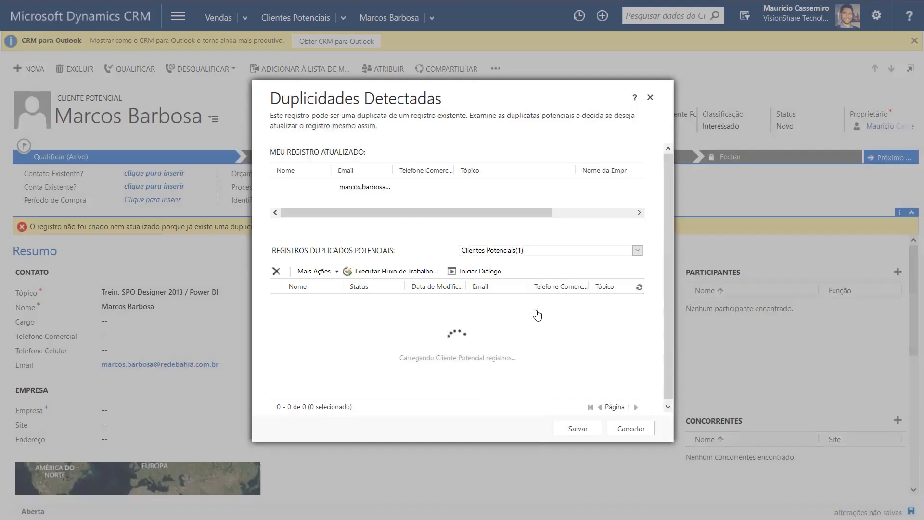
left_click(578, 432)
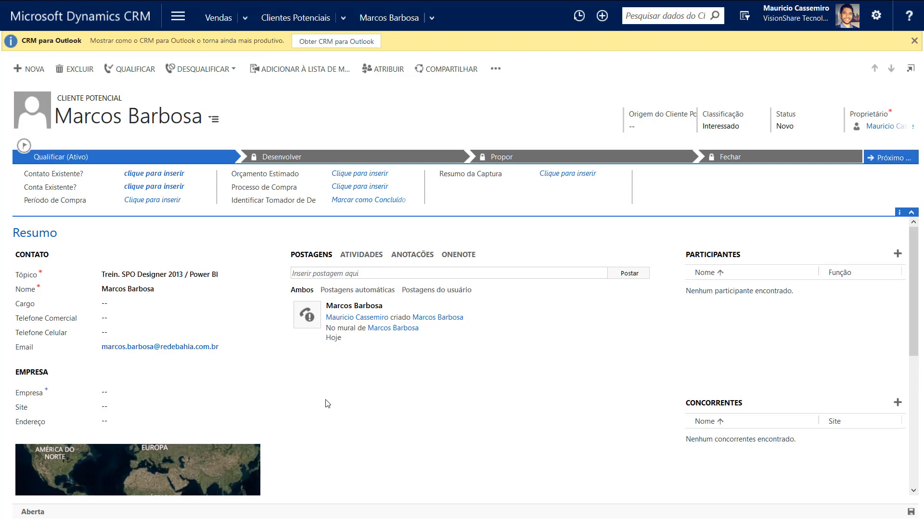
Enter Rede Bahia in the Empresa field and save the lead with Ctrl+S
scroll(895, 251, "down", 4)
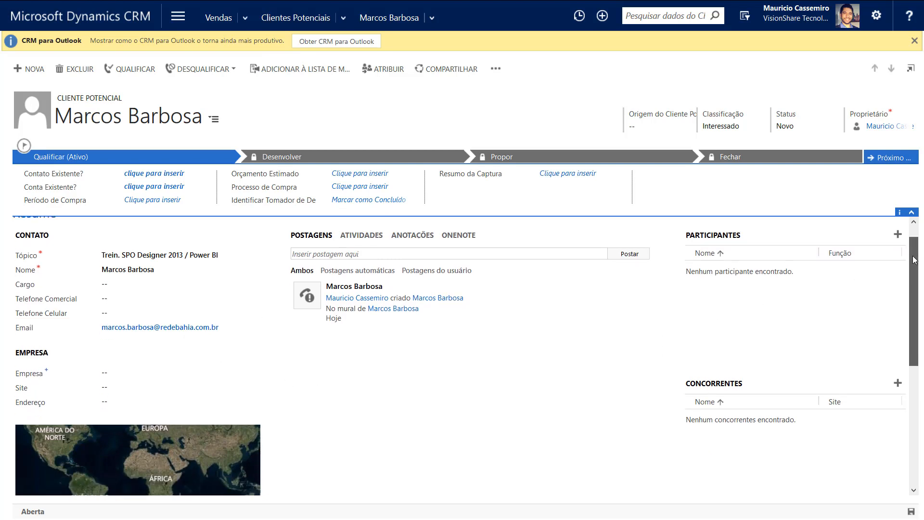
scroll(904, 235, "up", 3)
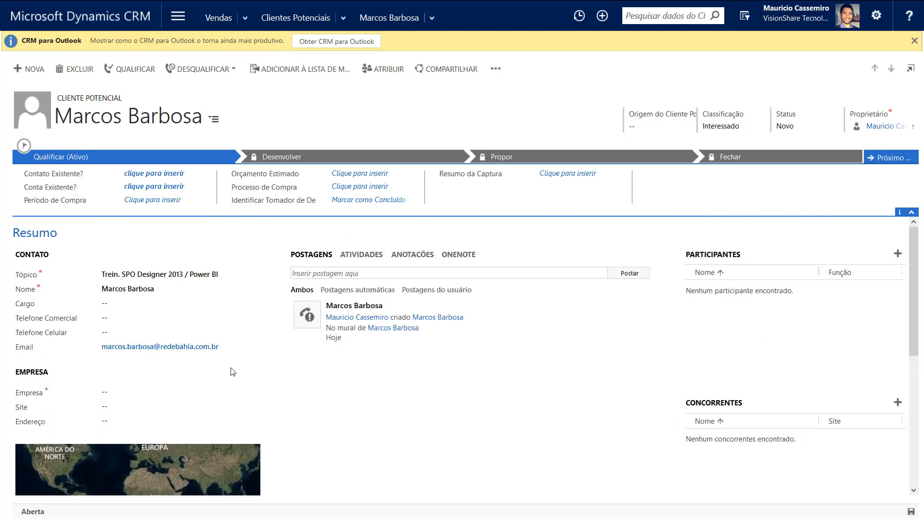
left_click(126, 397)
type("Rede Ba")
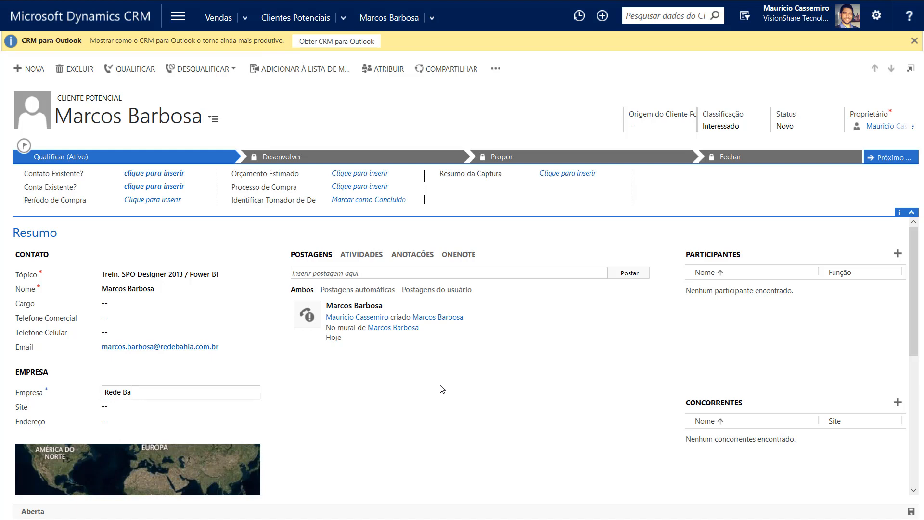
type("hia")
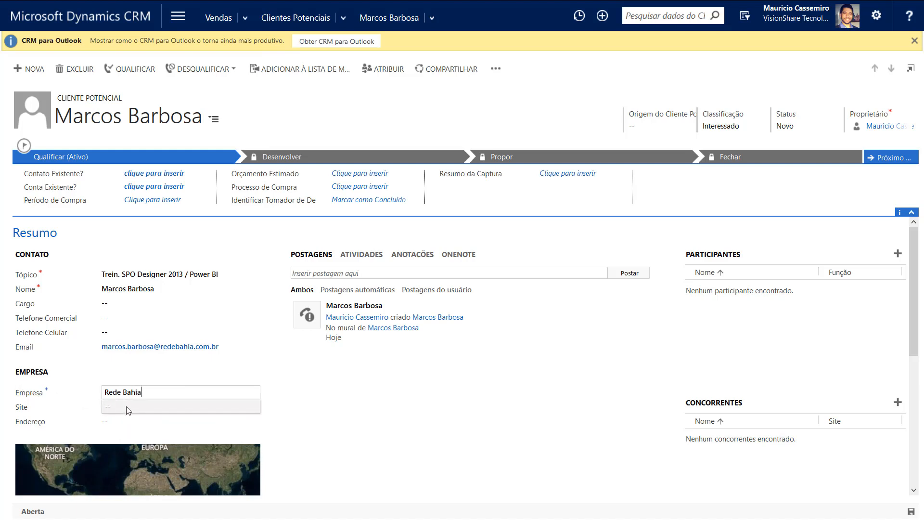
left_click(128, 409)
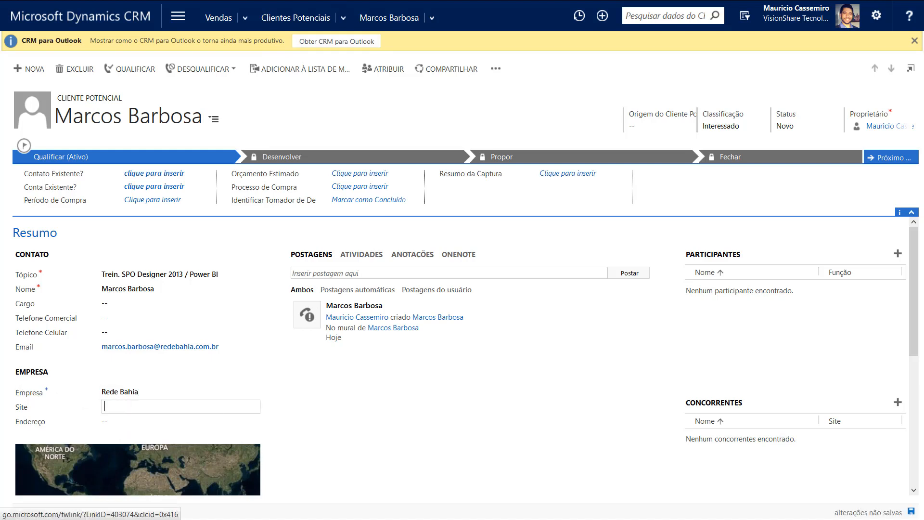
key("ctrl+s")
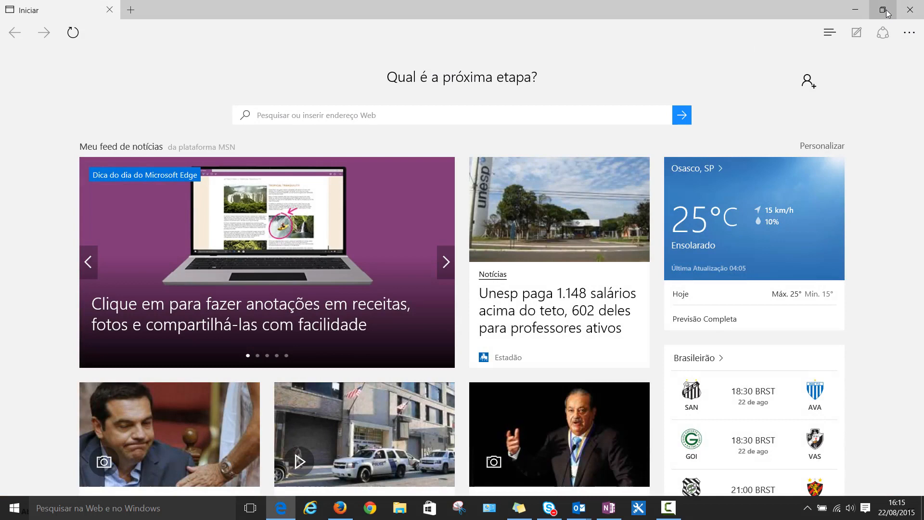
Restore down the Edge window and drag it mostly off-screen to reveal the lead form
left_click(882, 10)
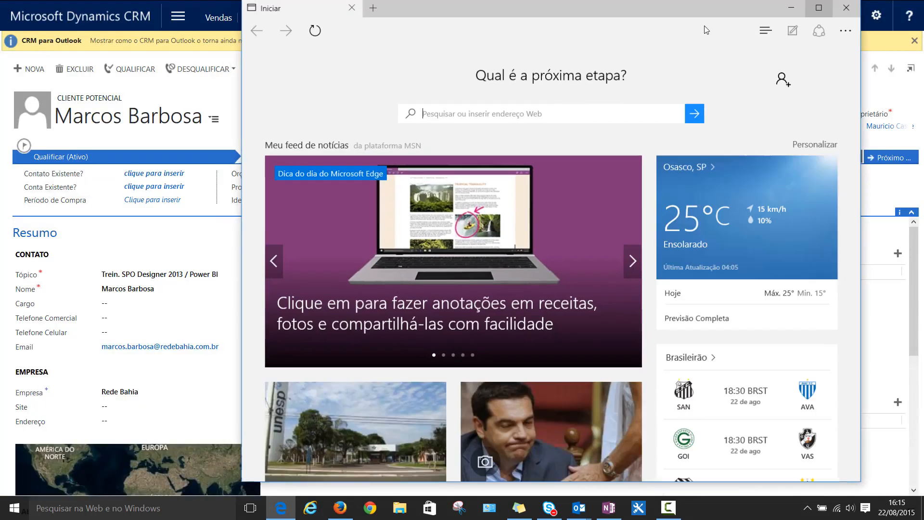
mouse_move(568, 12)
left_mouse_down()
mouse_move(553, 14)
mouse_move(554, 2)
left_mouse_up()
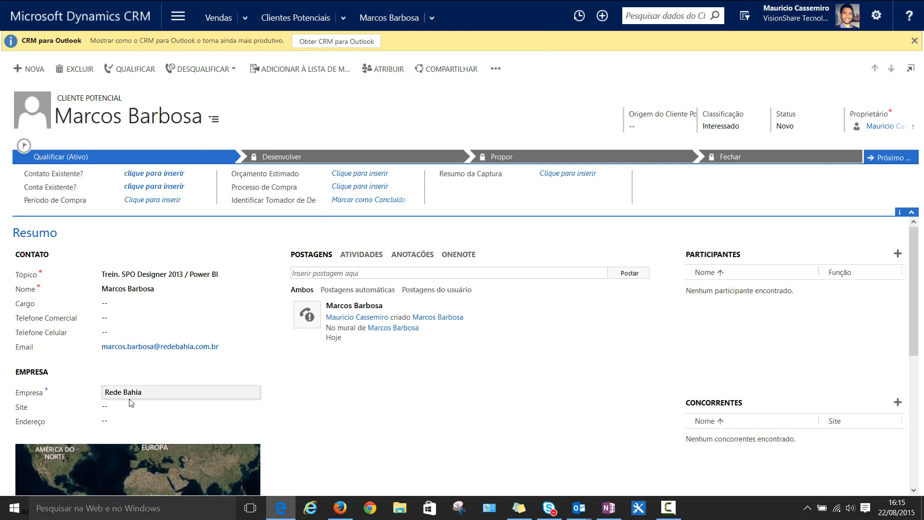
Paste the company's website address into the Site field
left_click(125, 411)
type("http://www.redebahia.com.br/")
left_click(445, 453)
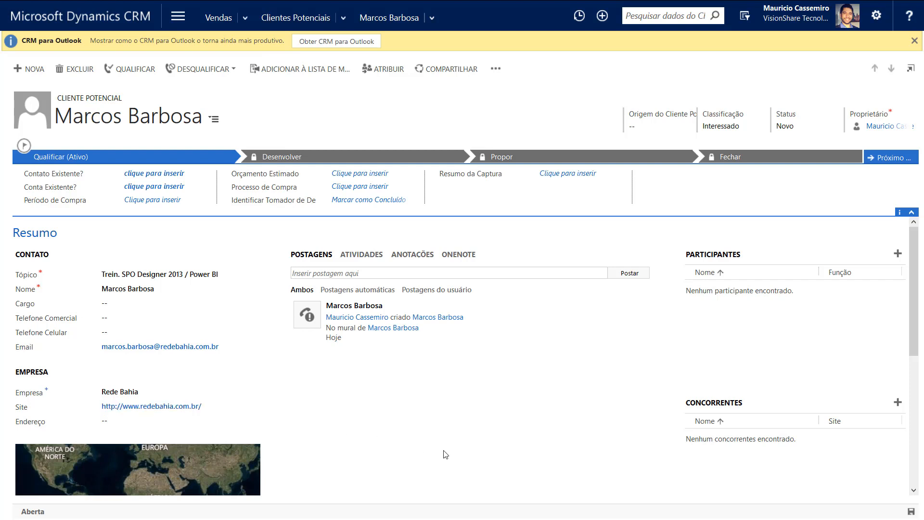
In the address fields, paste the street line and enter city Salvador and state Bahia
left_click(124, 423)
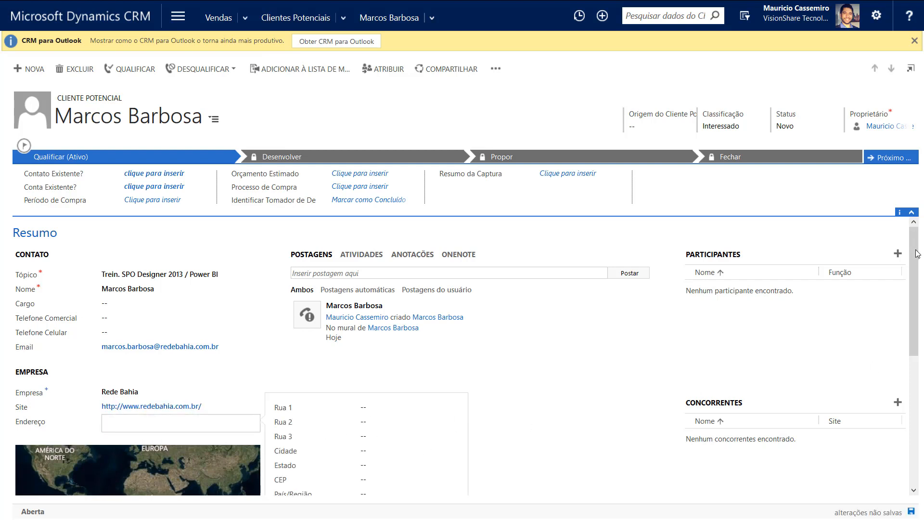
left_click_drag(917, 260, 916, 308)
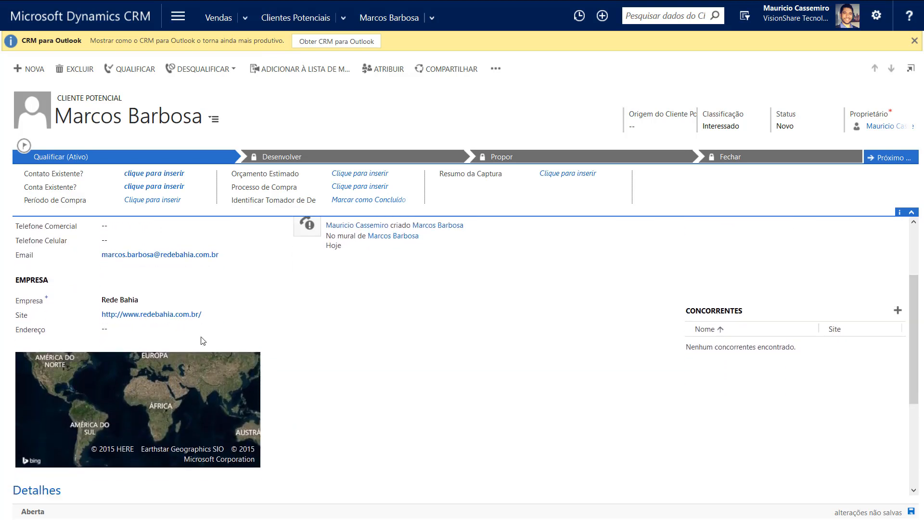
left_click(188, 330)
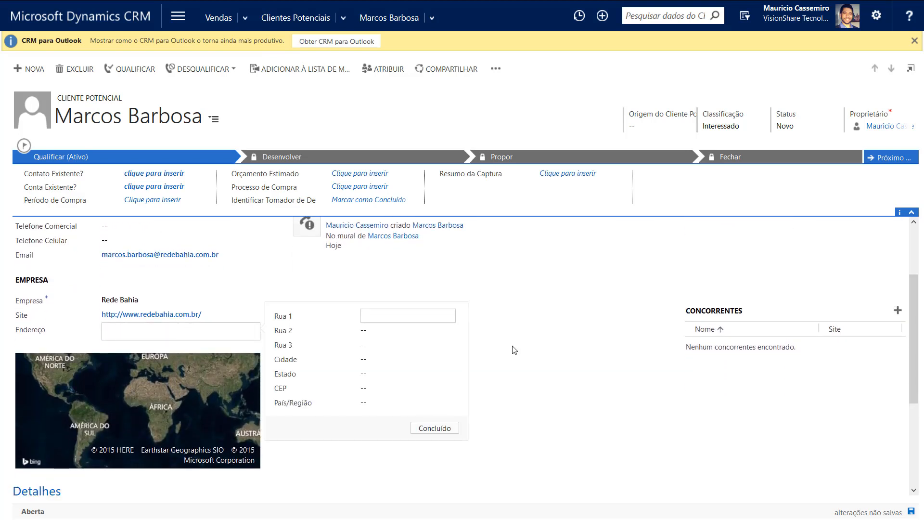
left_click(375, 317)
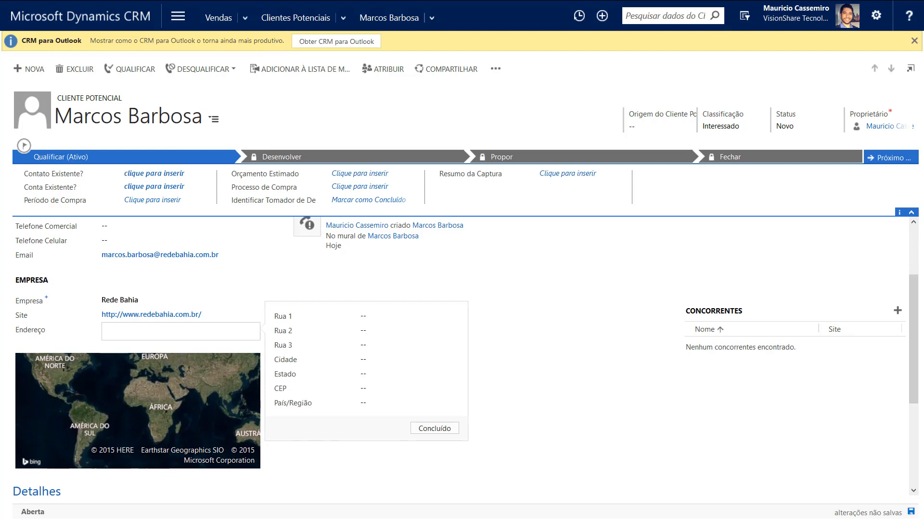
left_click(399, 316)
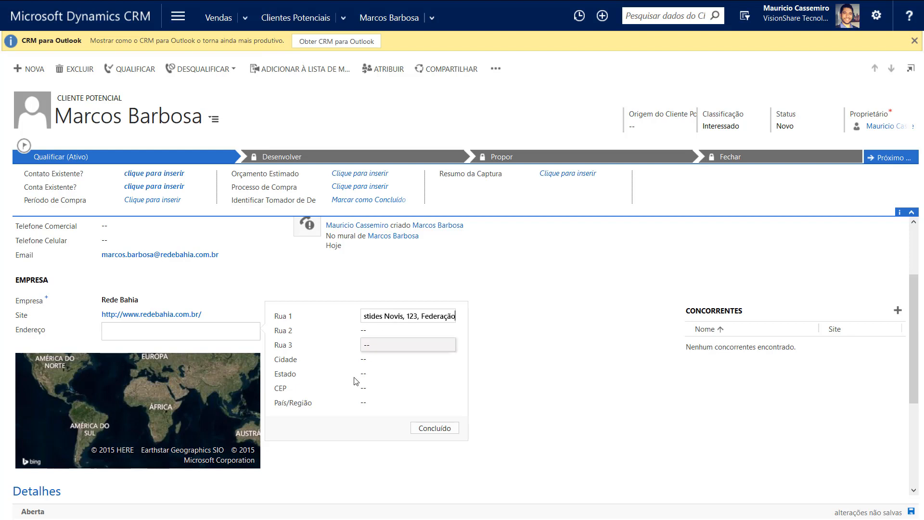
left_click(388, 363)
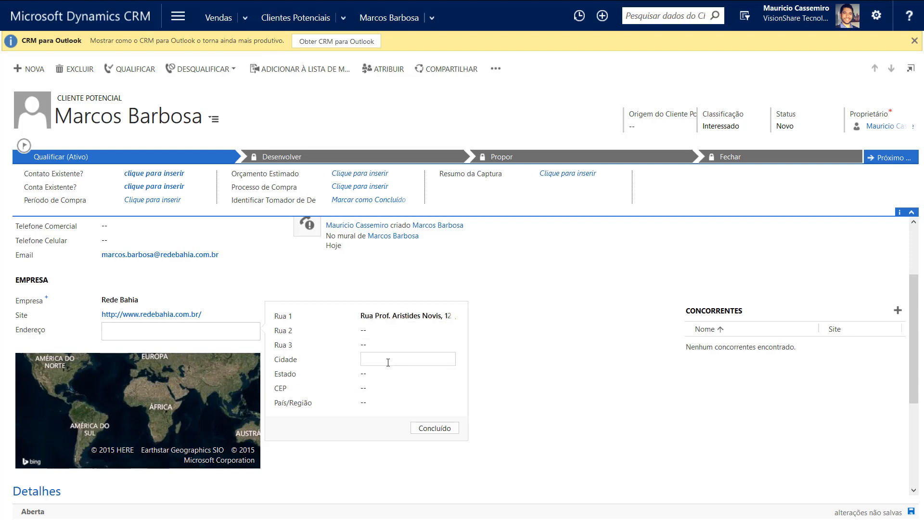
type("Salvador")
left_click(382, 374)
type("Bahia")
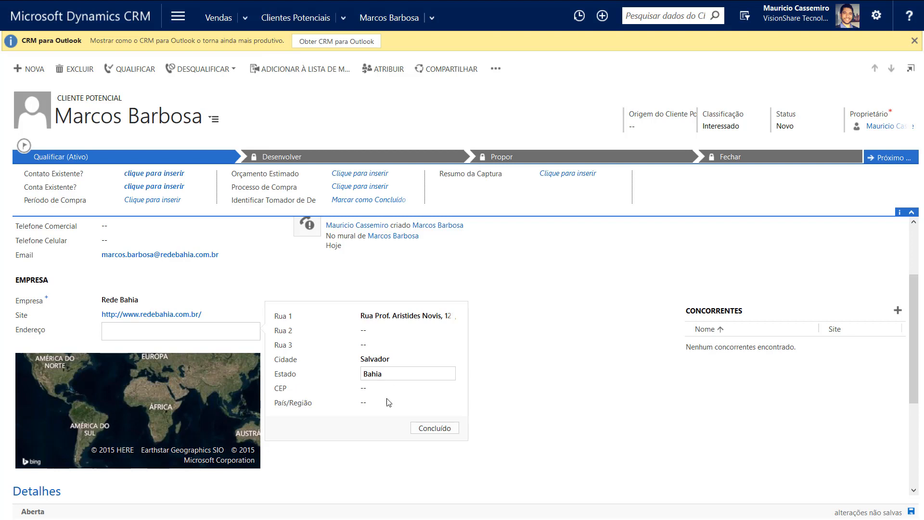
key("Tab")
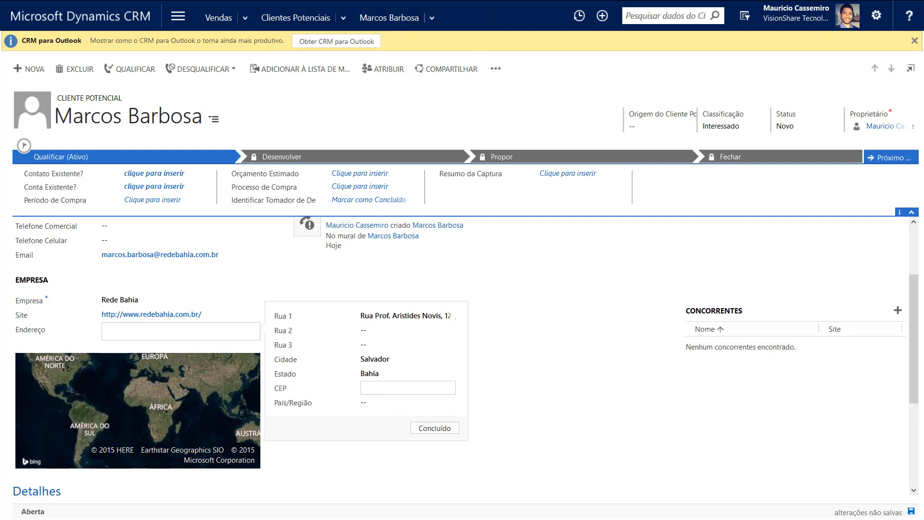
Add the postal code and country Brasil, finish the address, and save the lead
key("Tab")
left_click(363, 388)
type("40.210-630")
left_click(383, 402)
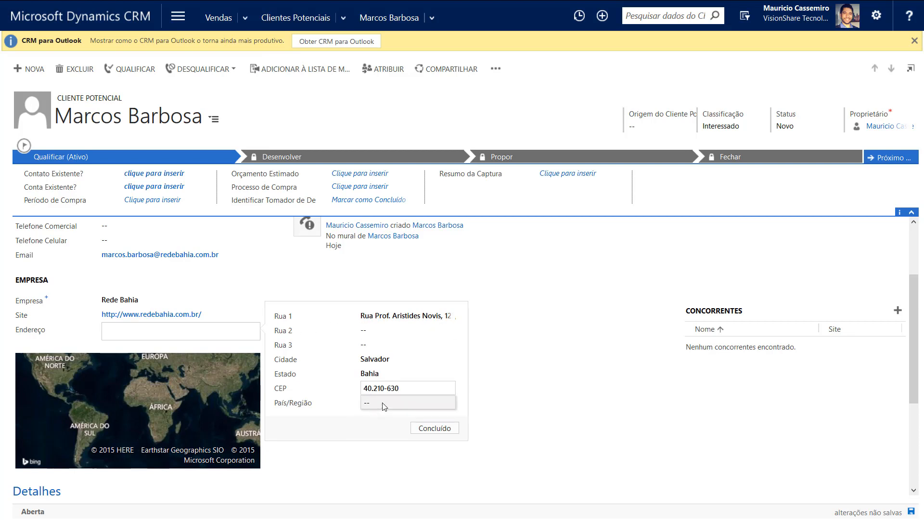
type("Brasil")
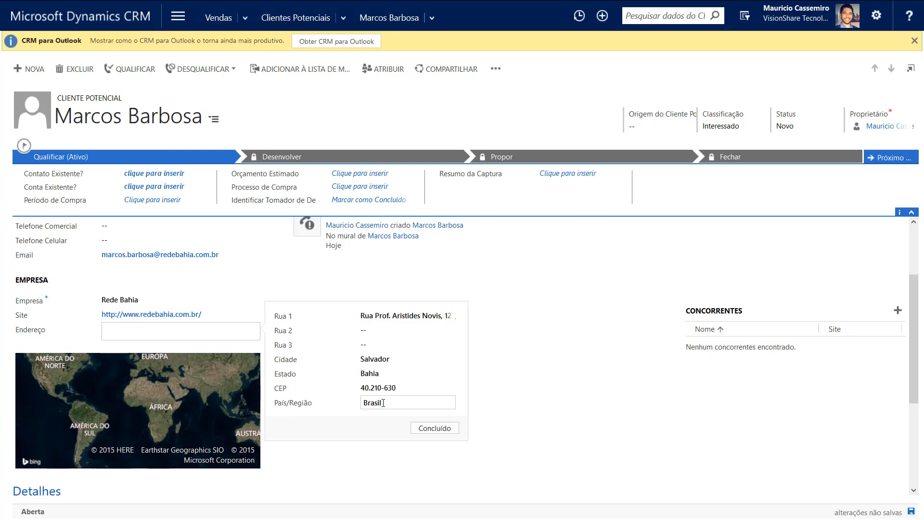
left_click(398, 335)
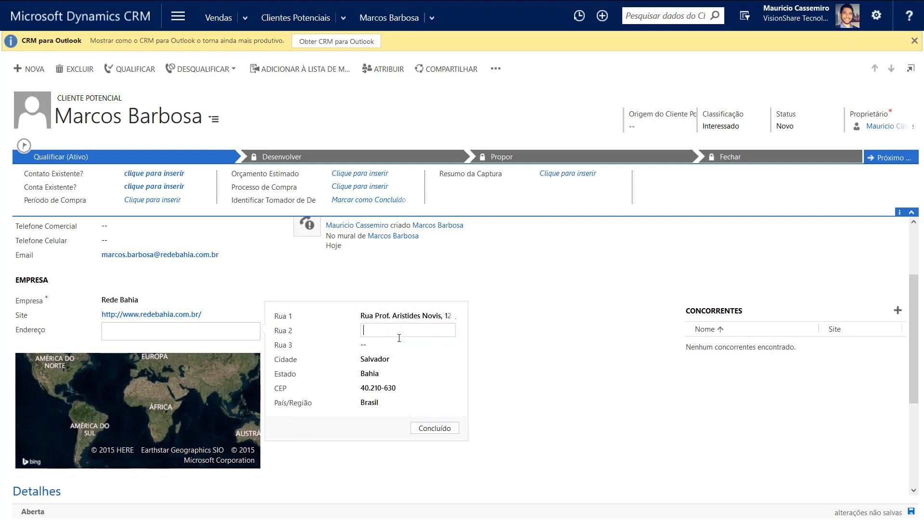
left_click(425, 427)
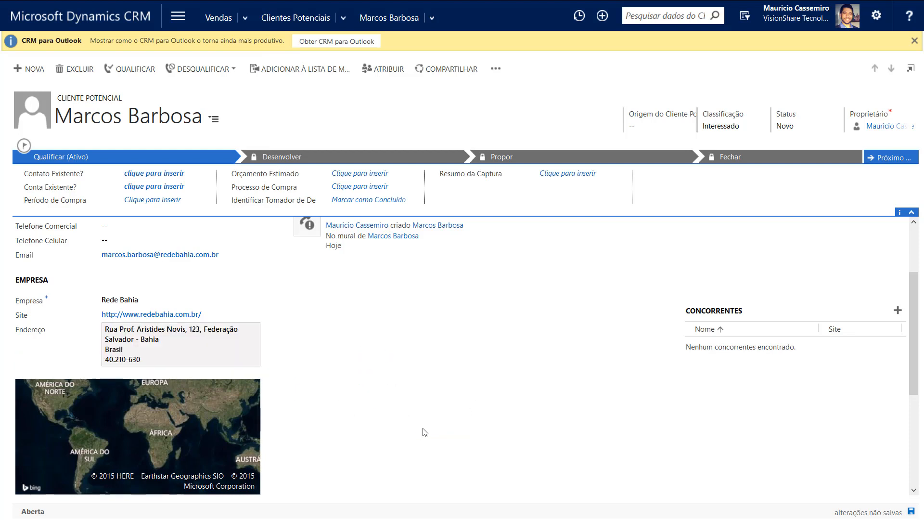
left_click(910, 512)
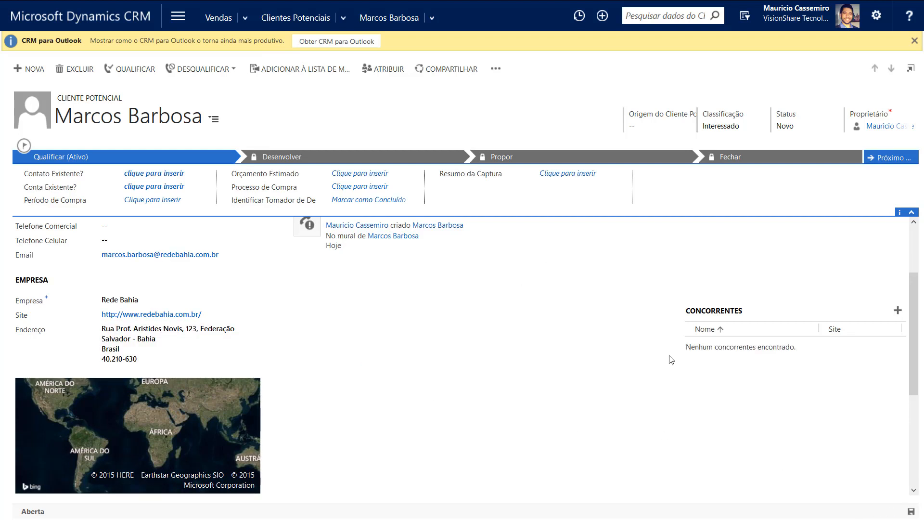
Change the address state from Bahia to BA and save the lead record
left_click_drag(913, 321, 912, 346)
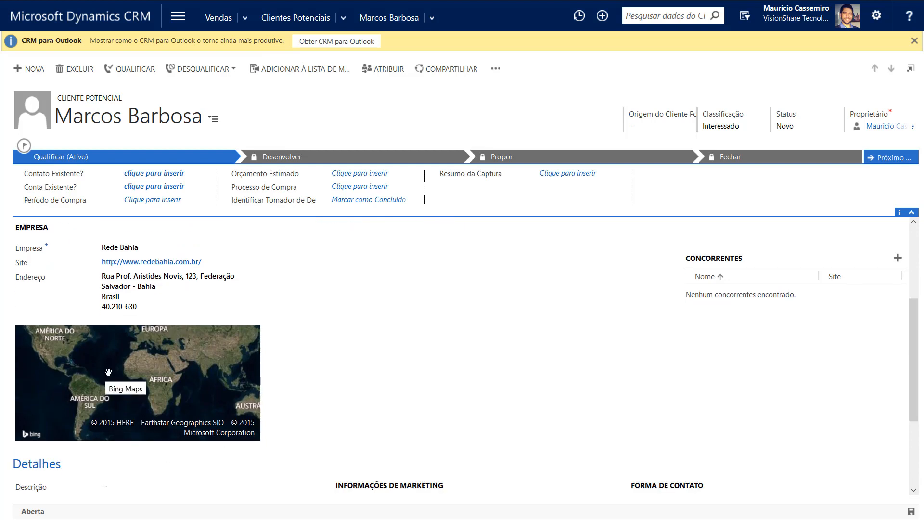
left_click(226, 283)
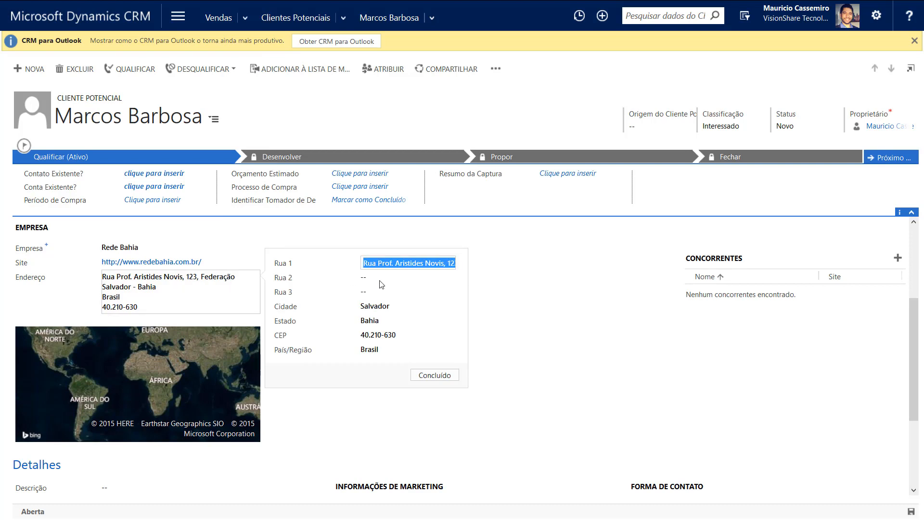
left_click(417, 318)
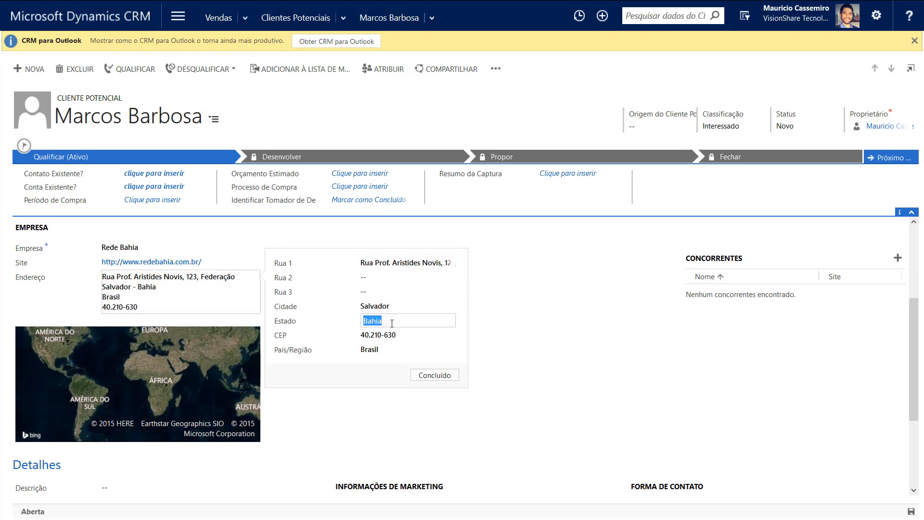
left_click(418, 318)
key("BackSpace")
key("BackSpace")
key("BackSpace")
key("BackSpace")
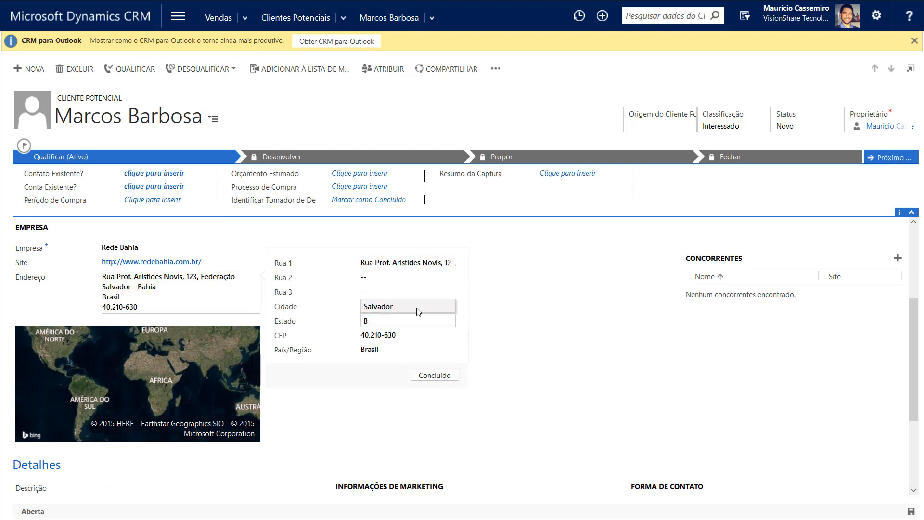
type("A")
left_click(431, 376)
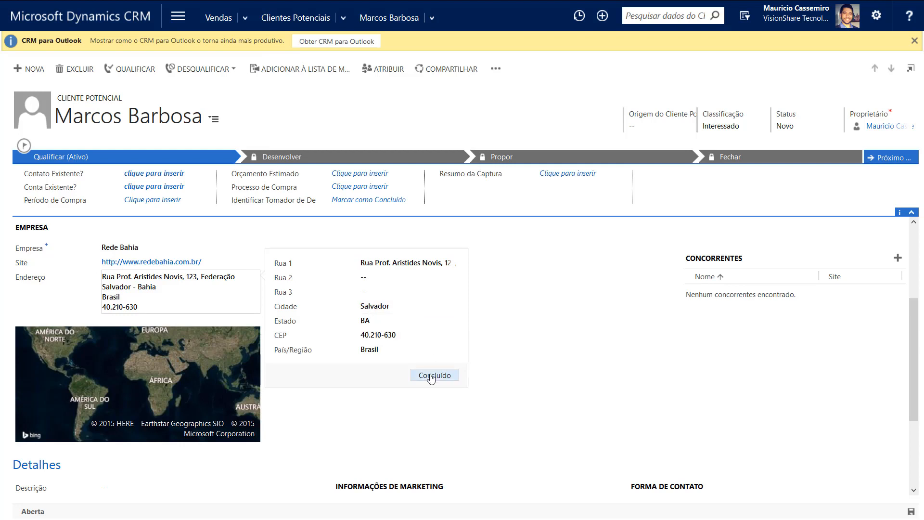
left_click(911, 512)
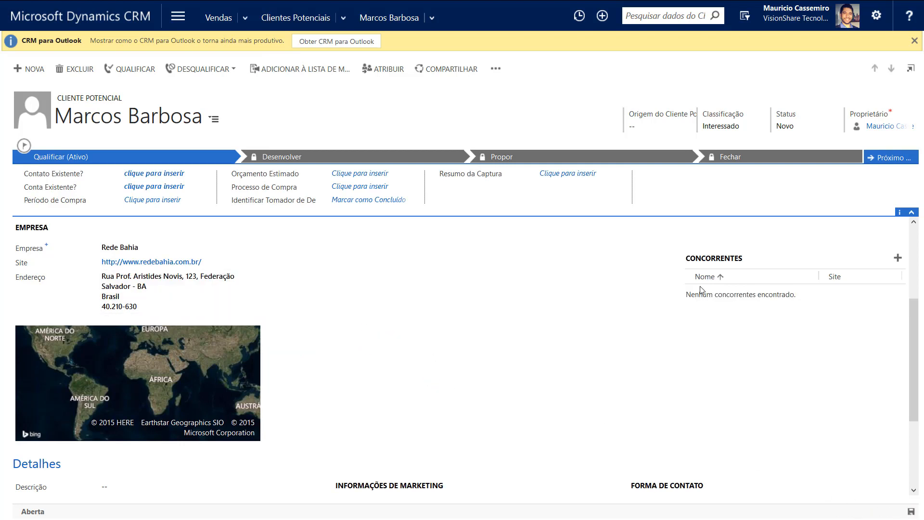
left_click_drag(912, 376, 913, 304)
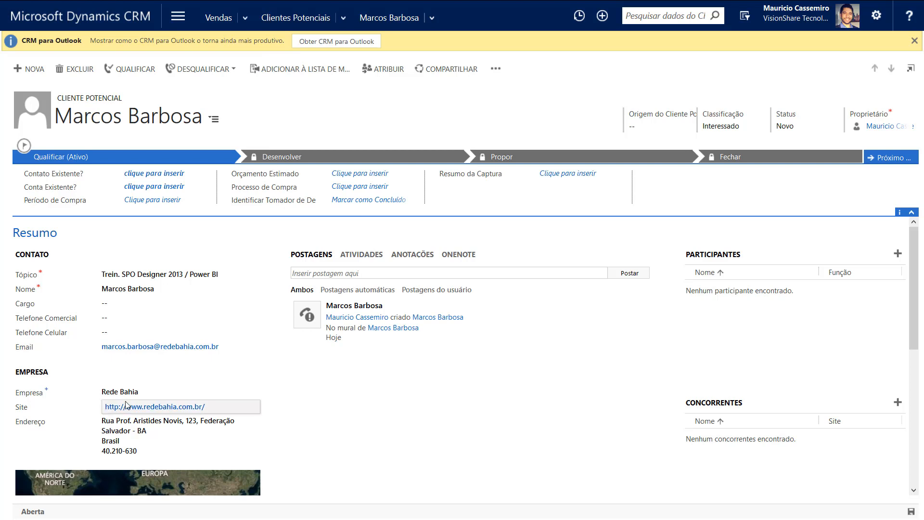
Paste the business phone into Telefone Comercial, wrap the area code in parentheses, and save
left_click(117, 319)
key("ctrl+v")
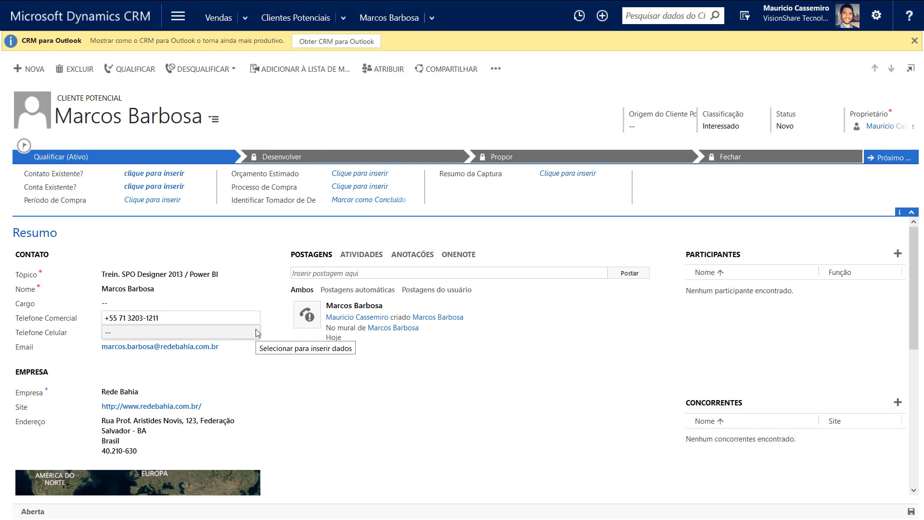
type("(")
key("Right")
key("Right")
type(")")
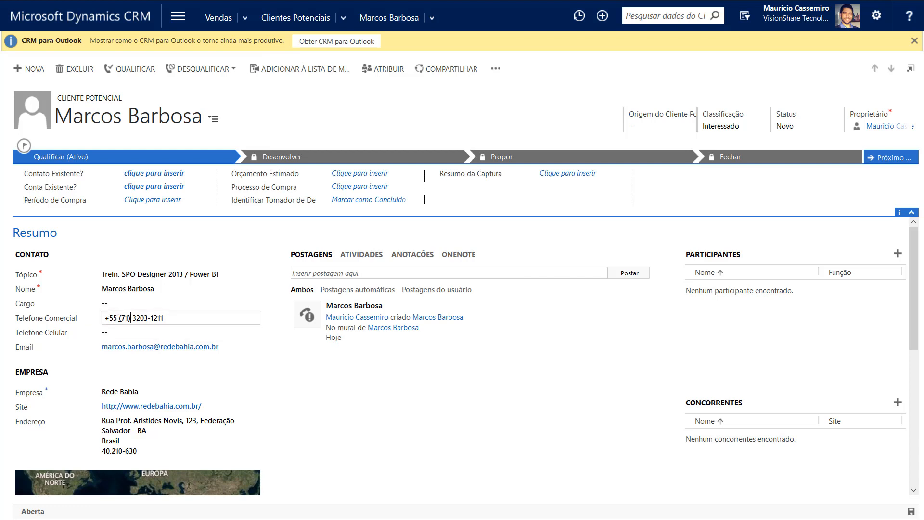
left_click(129, 318)
left_click_drag(132, 319, 164, 319)
left_click(132, 318)
left_click(177, 318)
key("ctrl+s")
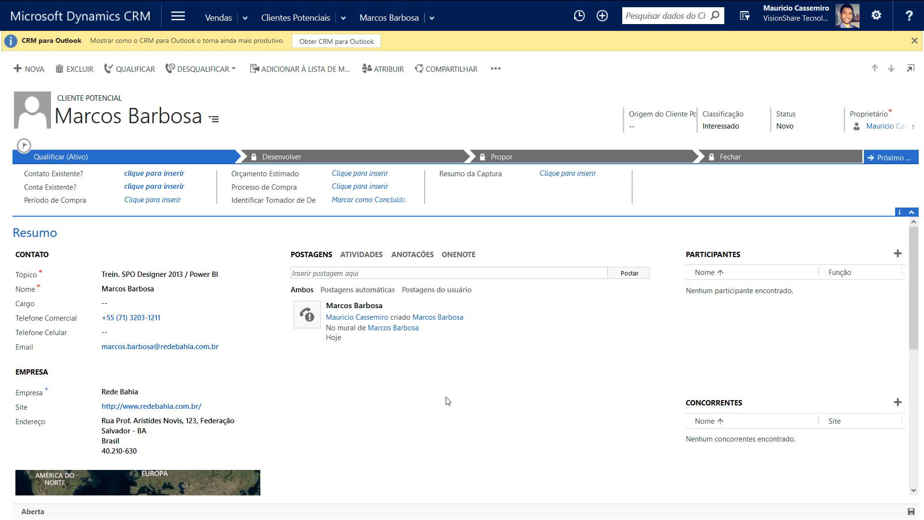
left_click_drag(913, 272, 900, 431)
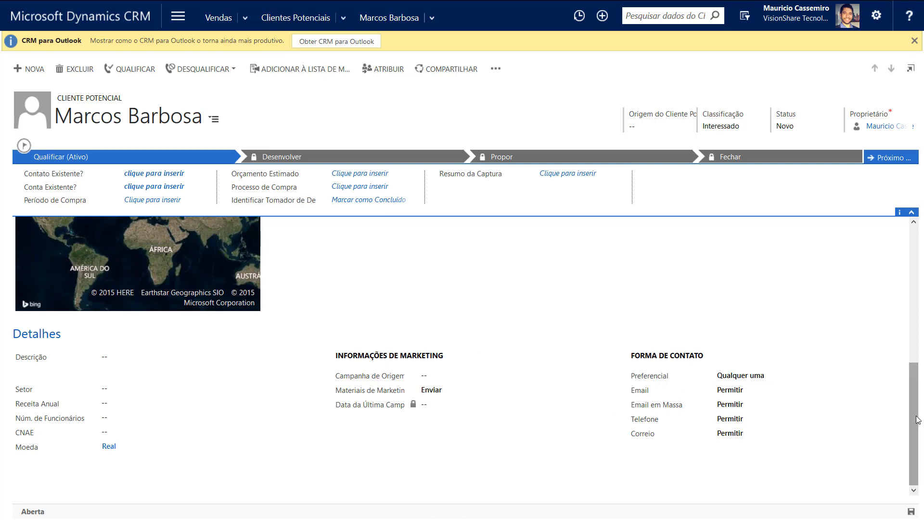
left_click_drag(915, 418, 919, 255)
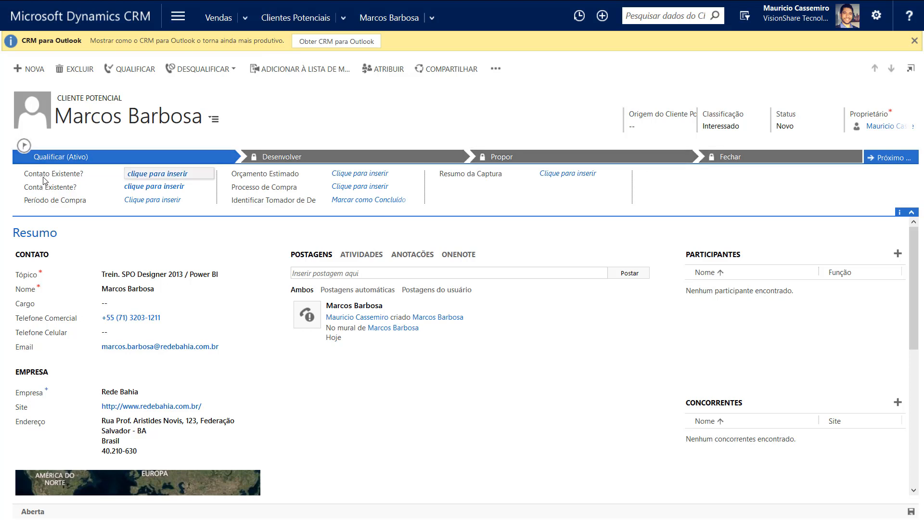
Search the Contato Existente? lookup by the lead's name, trying and cancelling the full record search
left_click(182, 178)
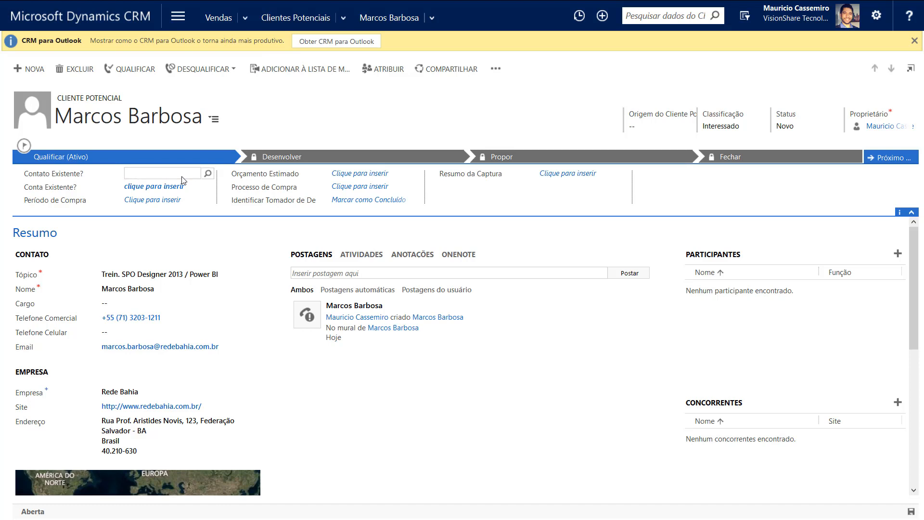
type("marcos")
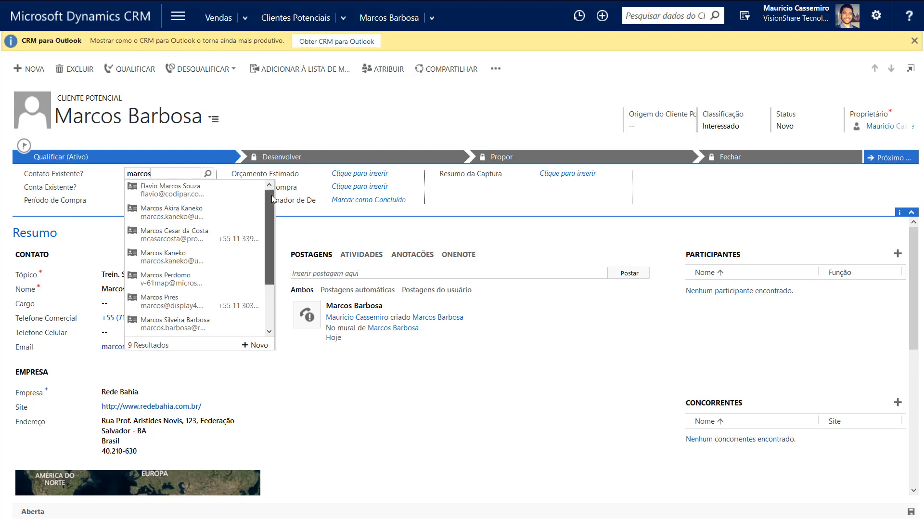
mouse_move(271, 195)
left_mouse_down()
mouse_move(267, 244)
mouse_move(265, 186)
left_mouse_up()
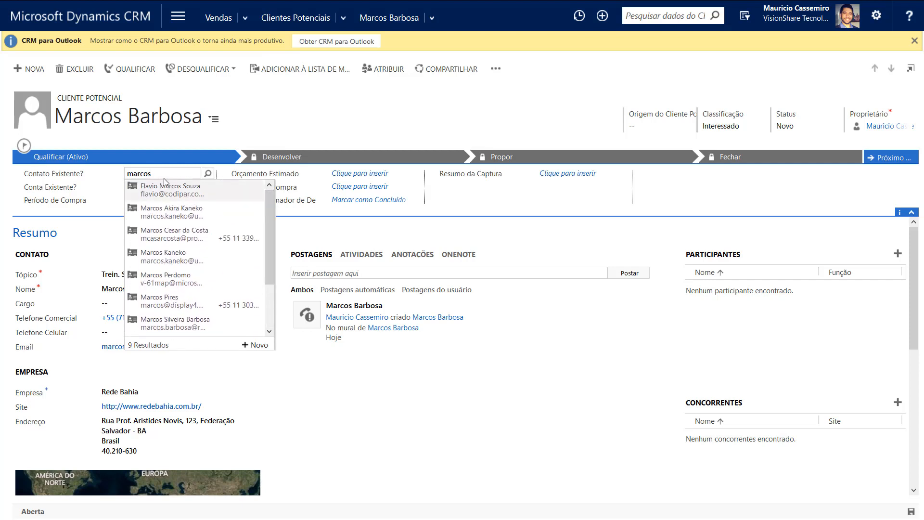
type("ar")
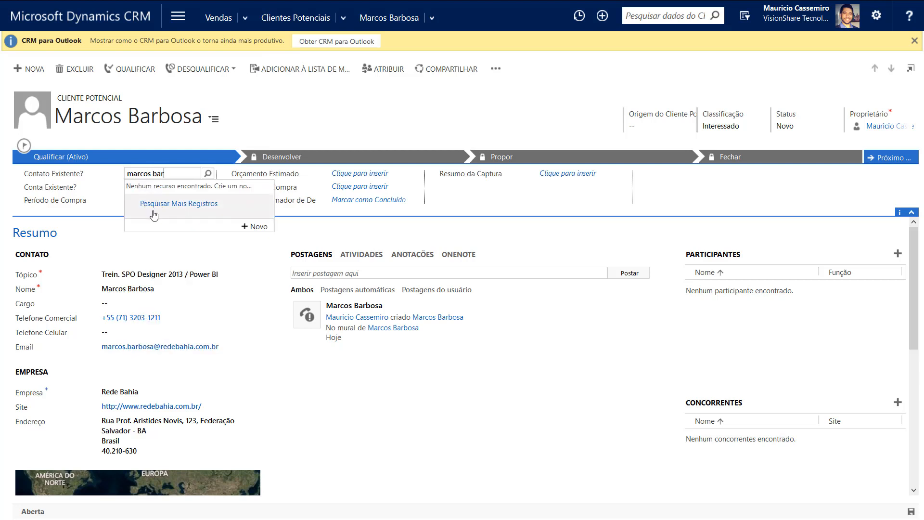
left_click(172, 214)
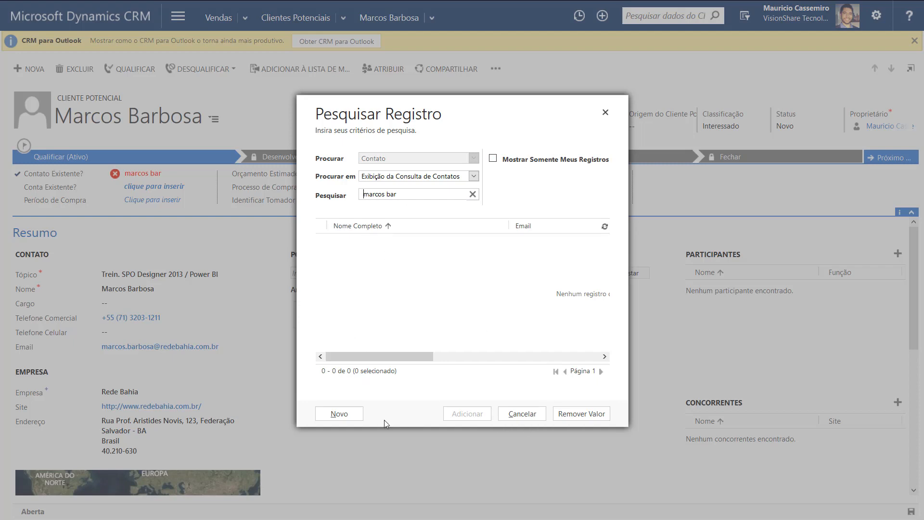
left_click(525, 415)
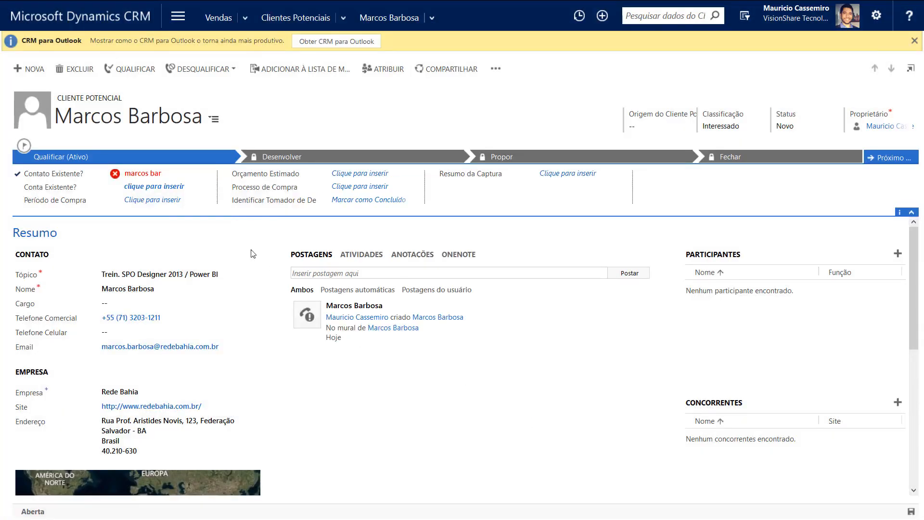
Clear the lookup text to list matching contacts and start a new contact with + Novo
left_click(182, 174)
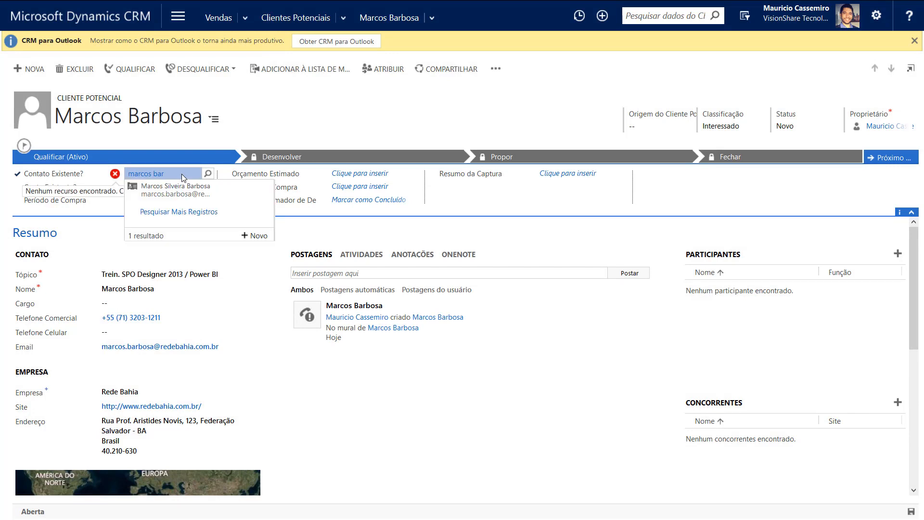
key("BackSpace")
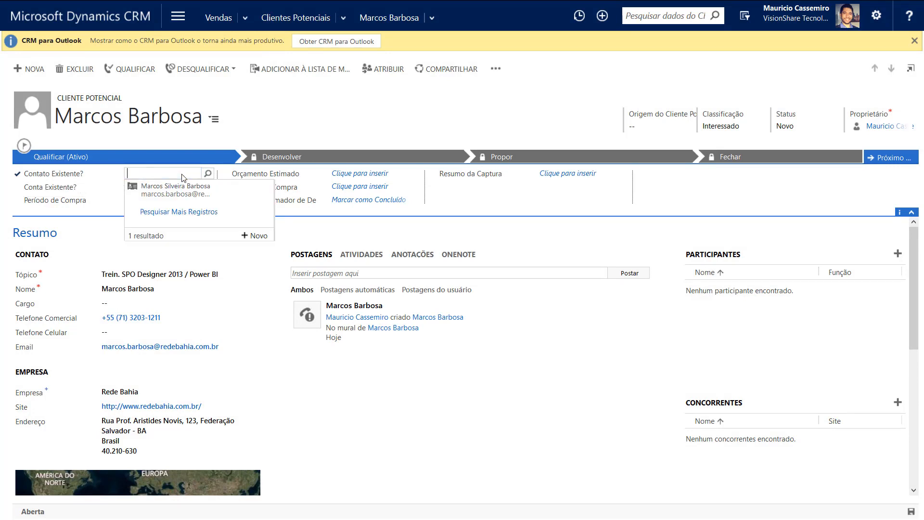
left_click(255, 237)
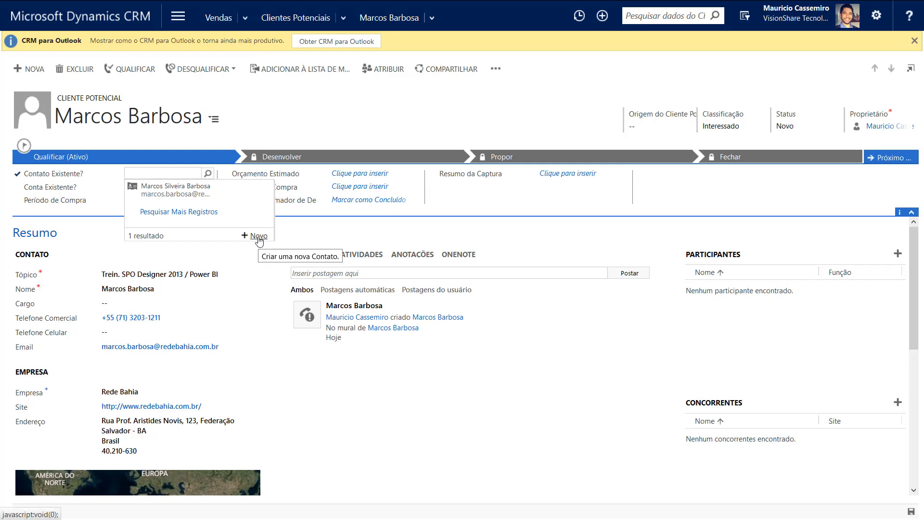
left_click(259, 236)
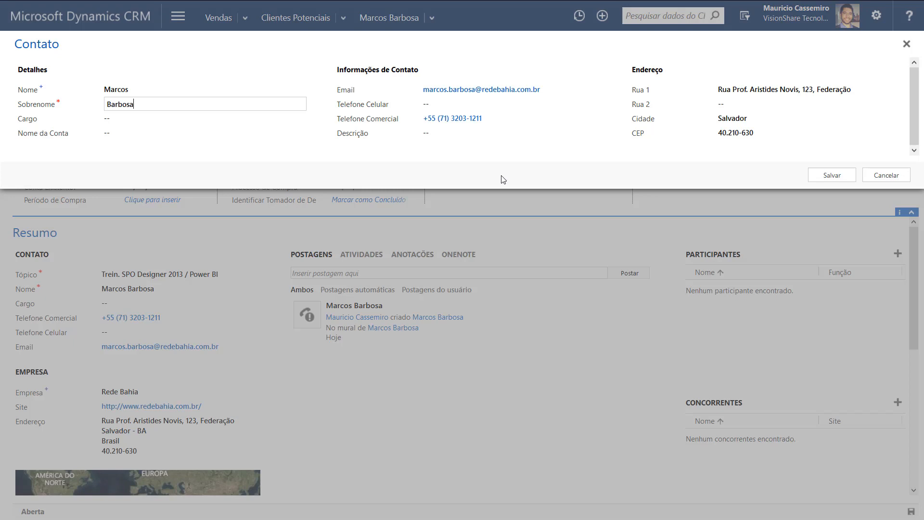
In the Contato quick-create form, look up 'rede bahia' for Nome da Conta, pick Rede Bahia, and save
left_click(116, 119)
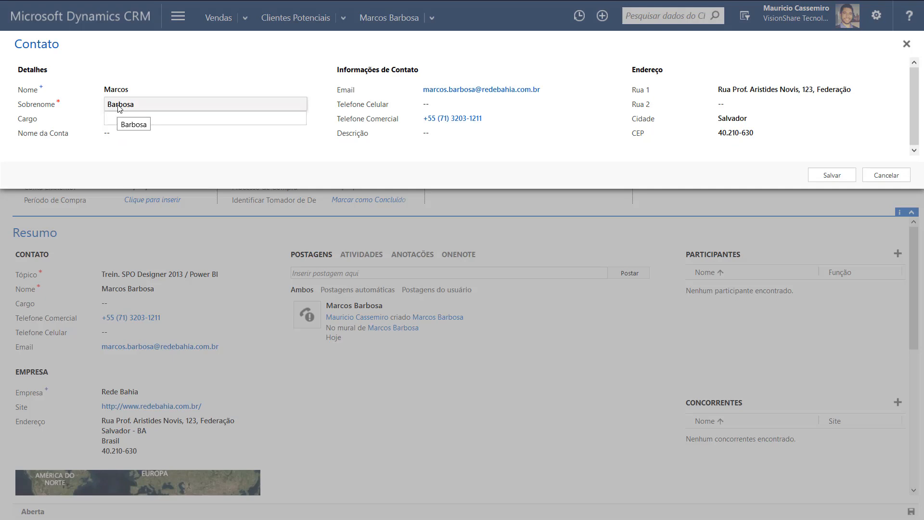
left_click(118, 138)
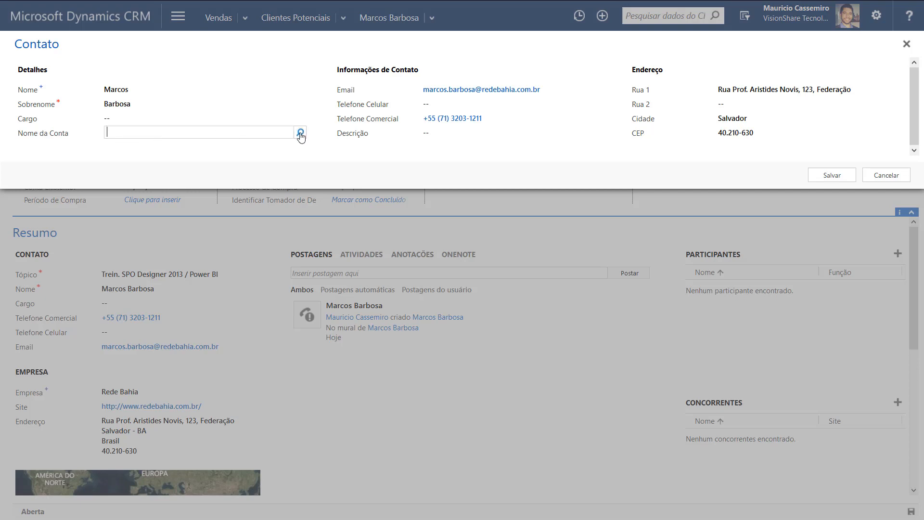
type("rede bahia")
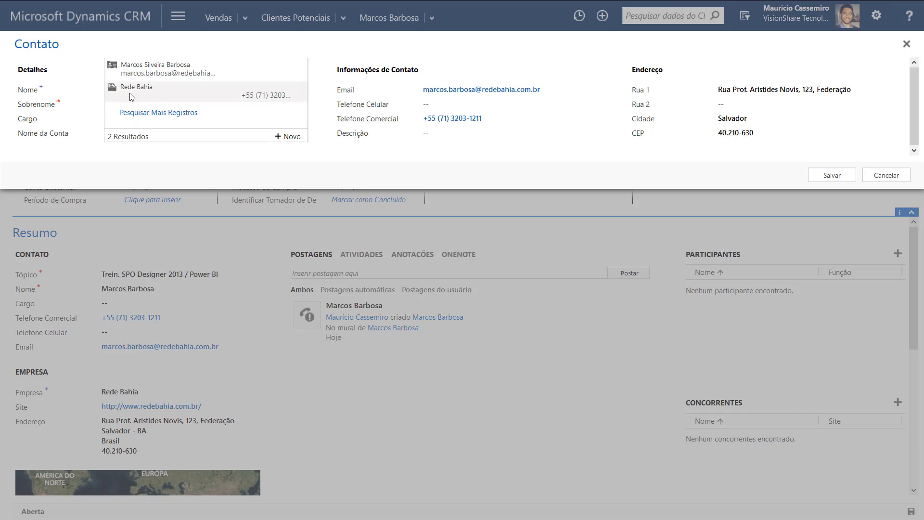
left_click(190, 101)
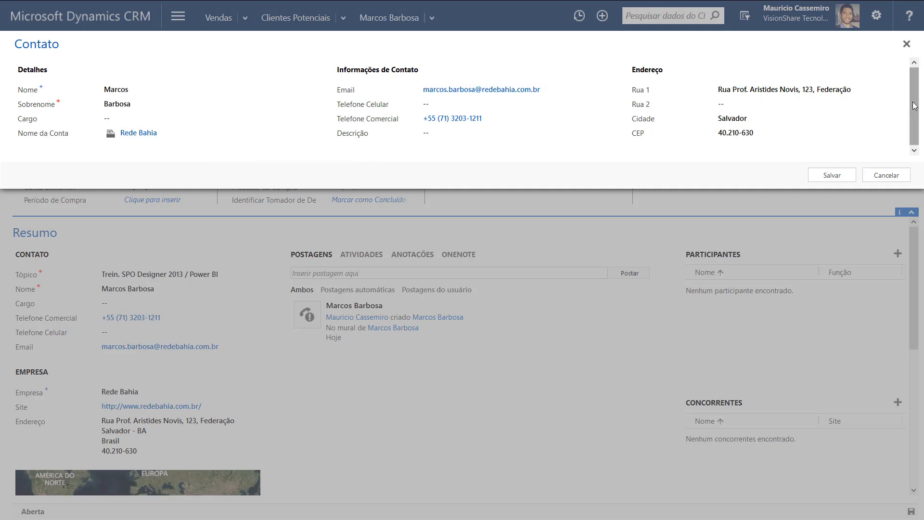
scroll(914, 106, "down", 1)
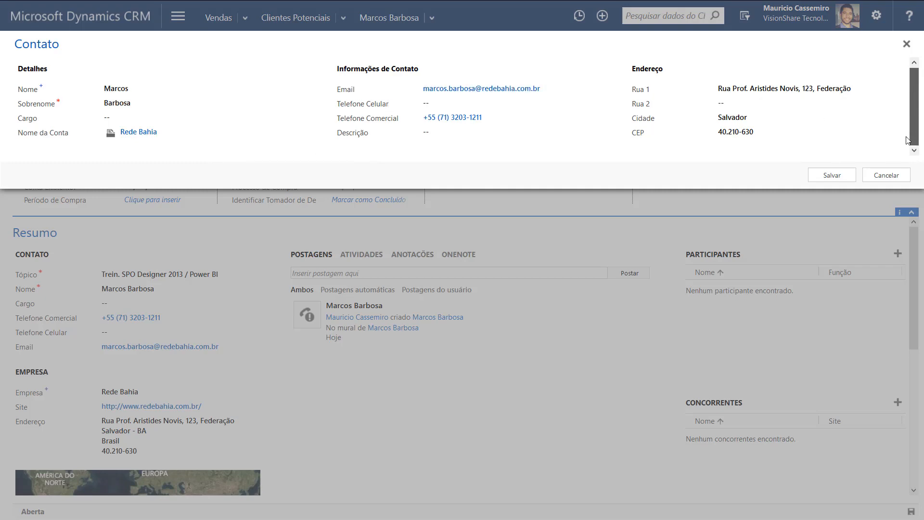
left_click(826, 177)
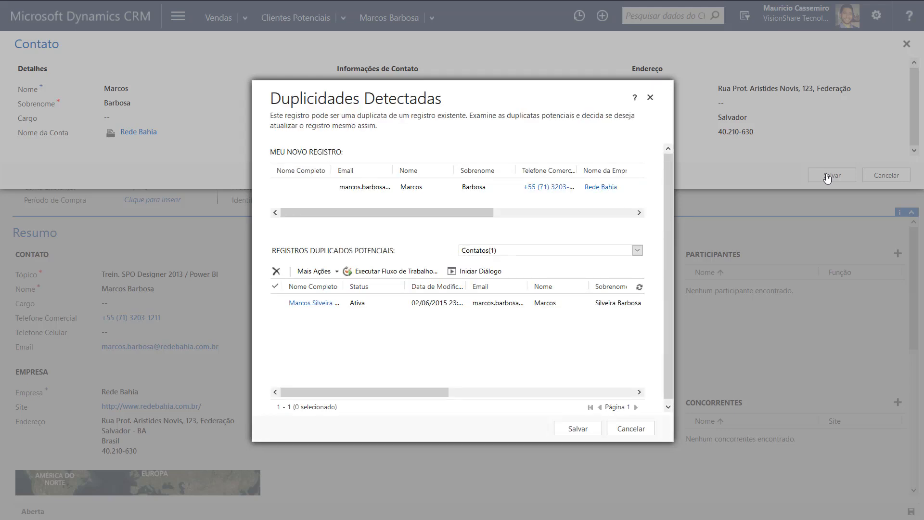
Permanently delete the older duplicate contact in Duplicidades Detectadas and save the new contact
left_click(277, 303)
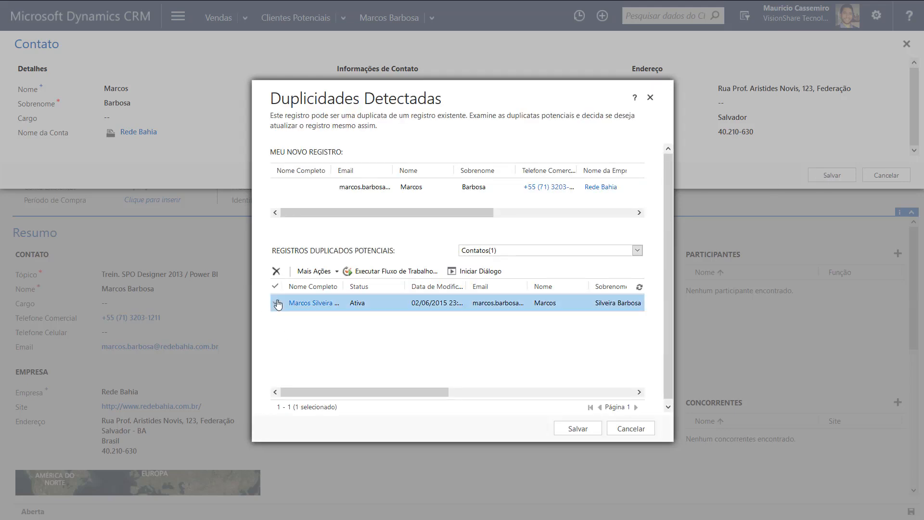
left_click(276, 271)
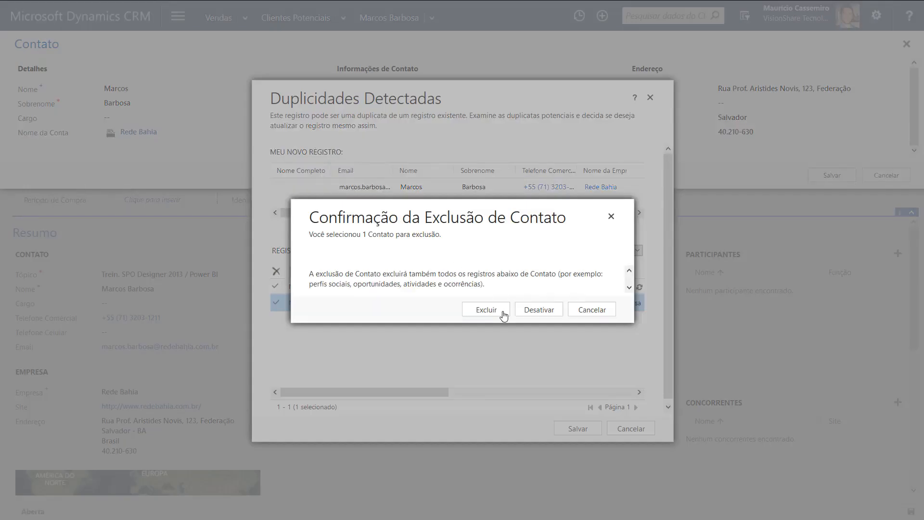
left_click(487, 313)
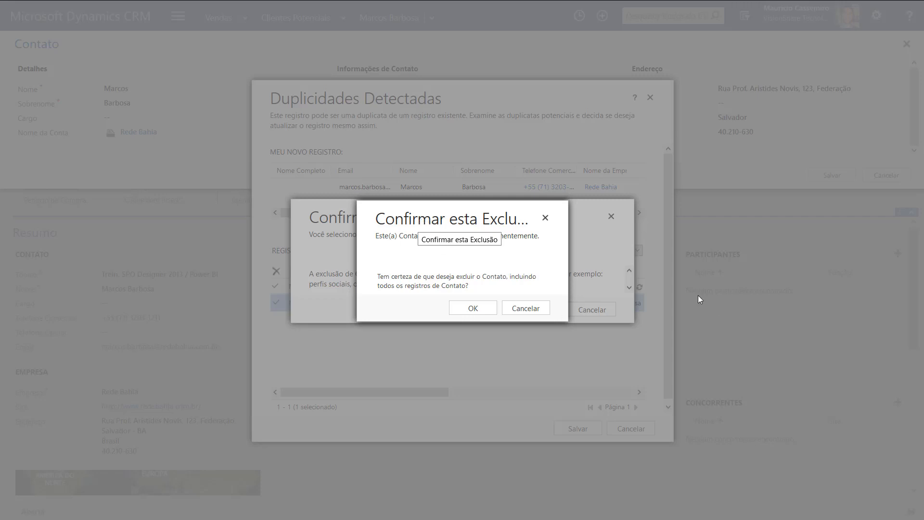
left_click(472, 308)
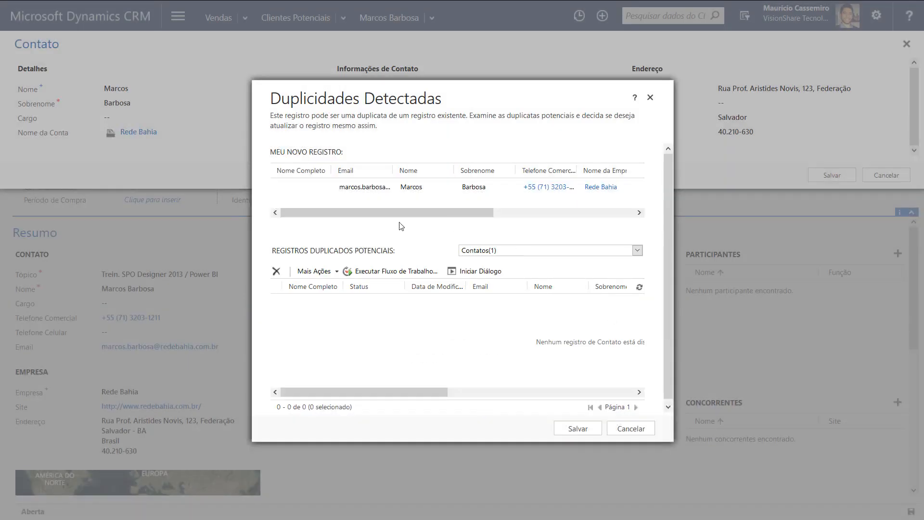
left_click(569, 428)
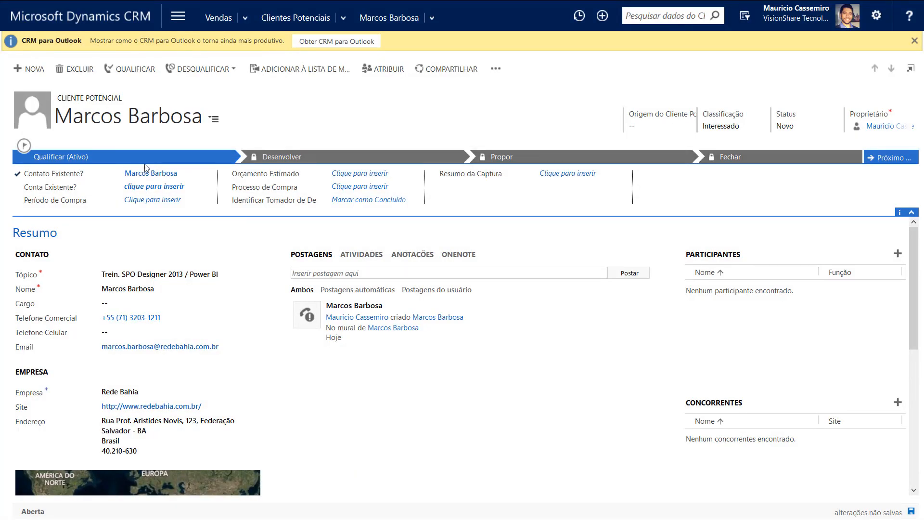
Set Conta Existente? to the Rede Bahia account by searching 'rede bahi'
left_click(163, 189)
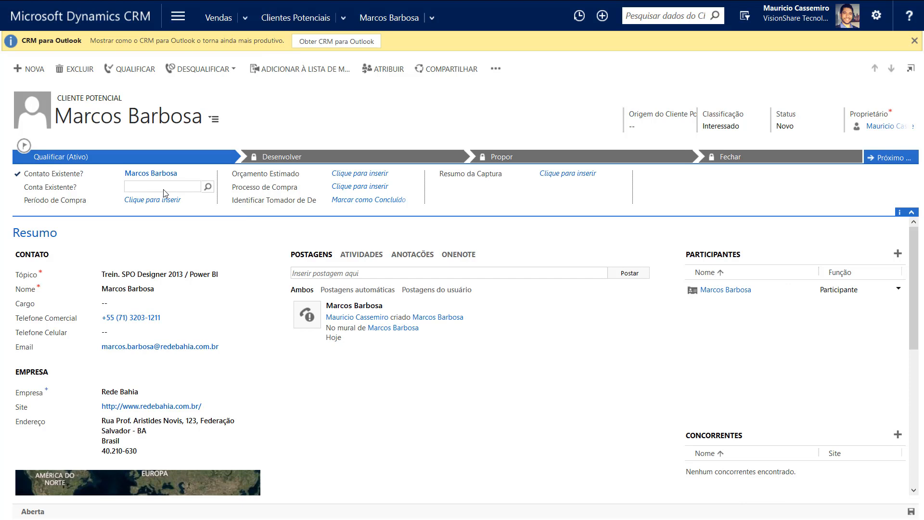
type("rede bahia")
left_click(202, 205)
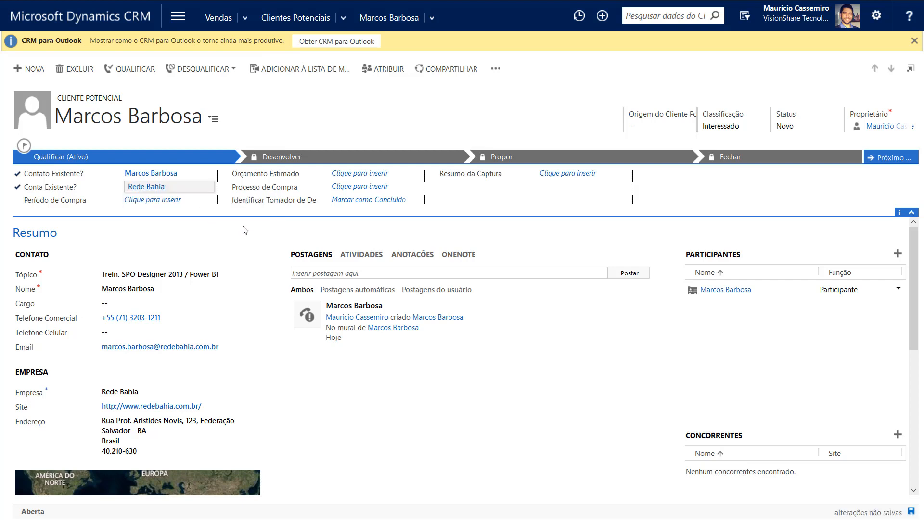
left_click(149, 200)
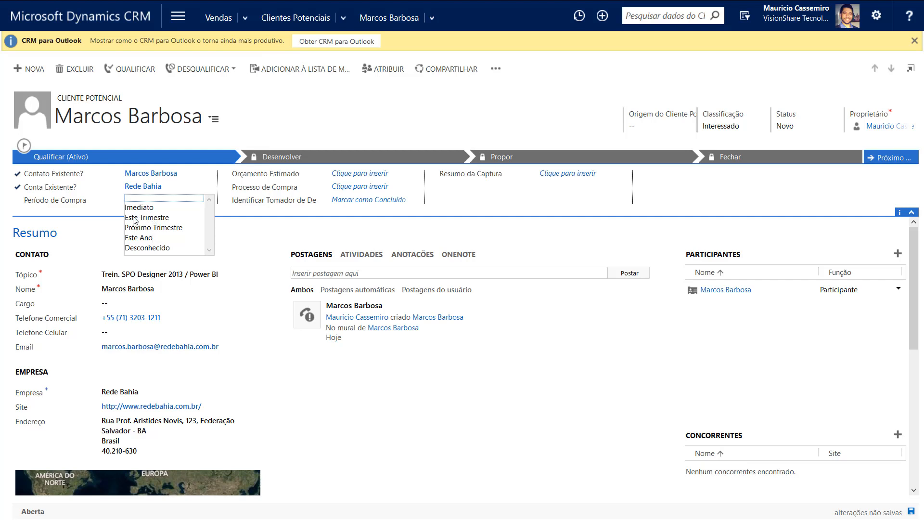
Choose Este Trimestre as the lead's Período de Compra
left_click(157, 219)
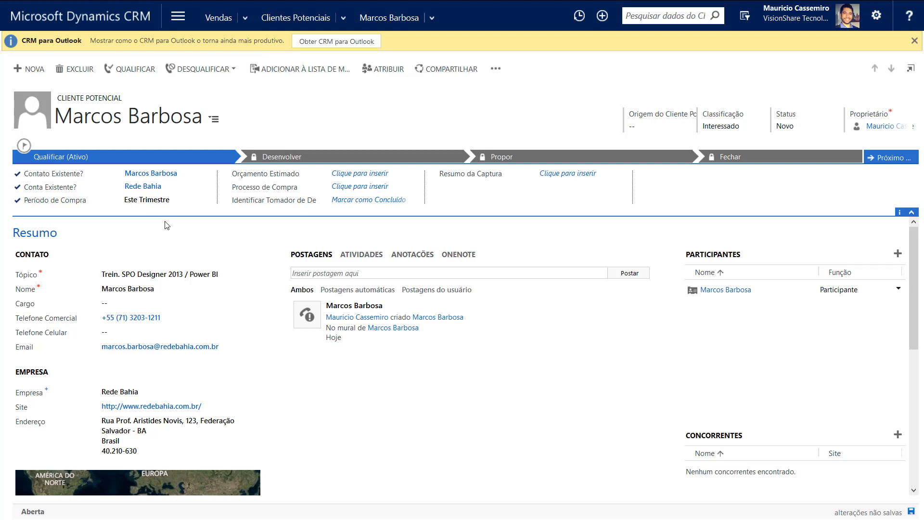
left_click(153, 201)
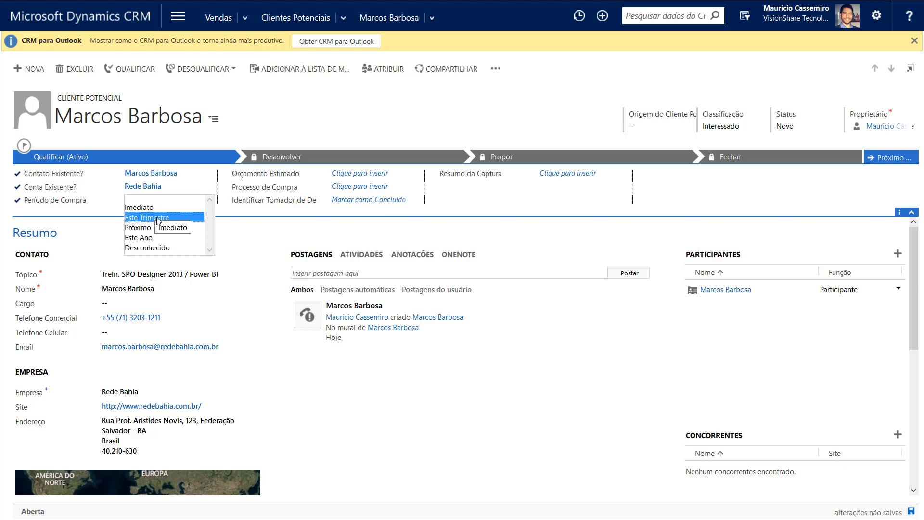
left_click(155, 217)
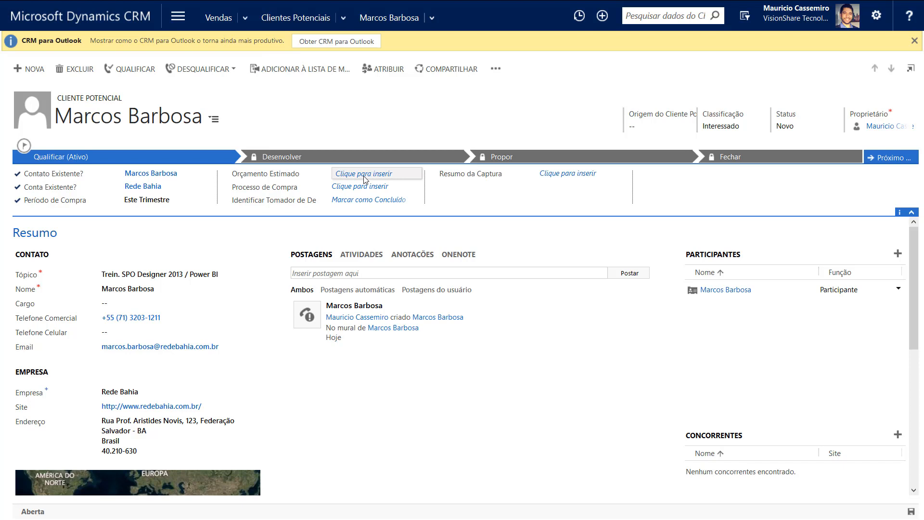
Leave Orçamento Estimado blank and bring up the Processo de Compra options
left_click(364, 178)
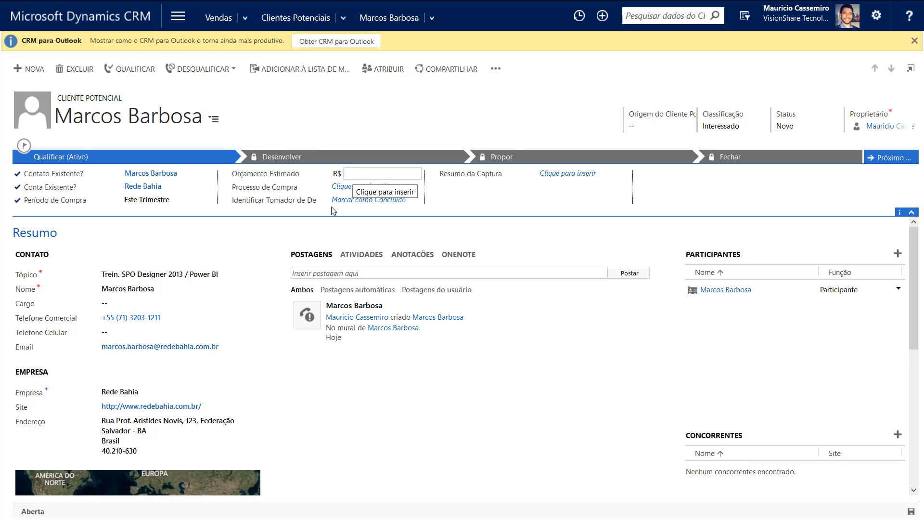
left_click(351, 188)
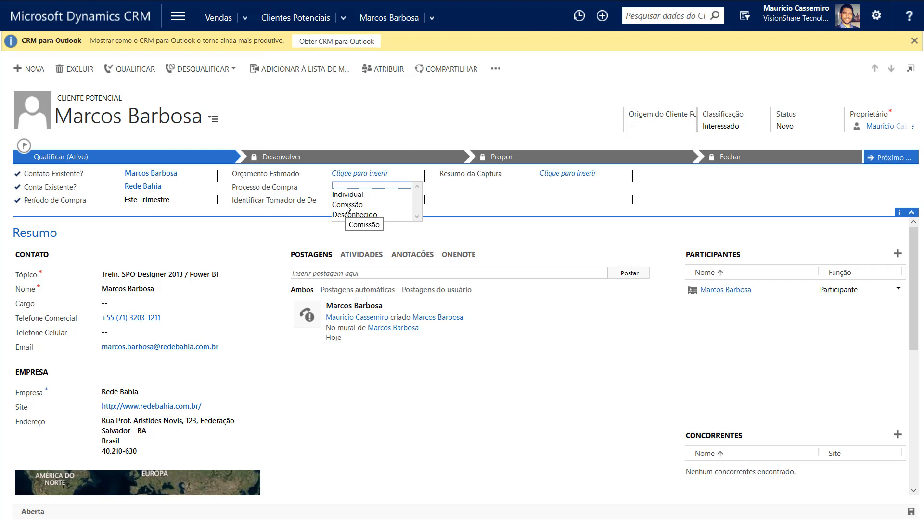
Set Processo de Compra to Individual and leave Identificar Tomador de Decisão not marked Concluído
left_click(351, 194)
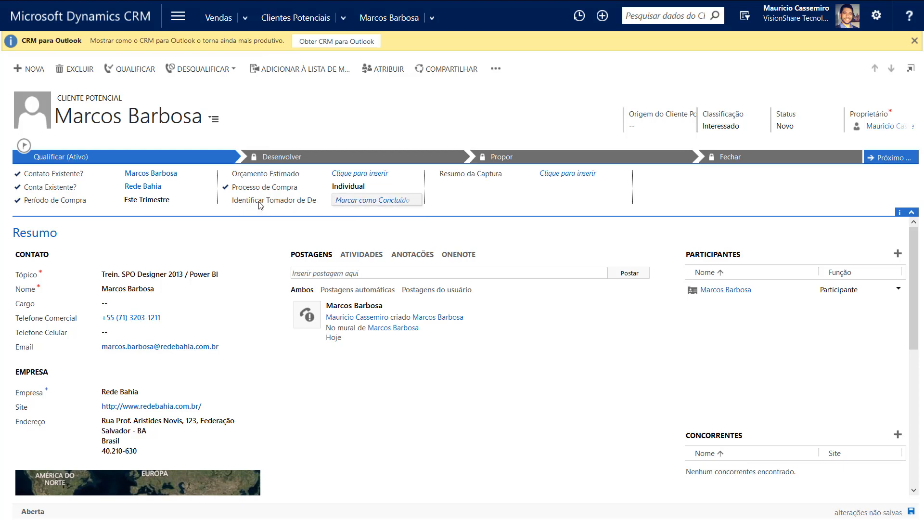
left_click(359, 202)
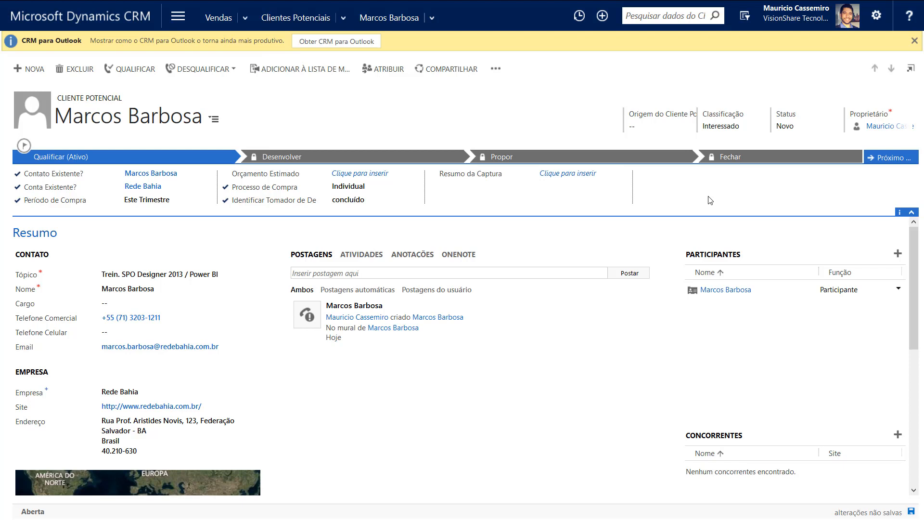
left_click(380, 202)
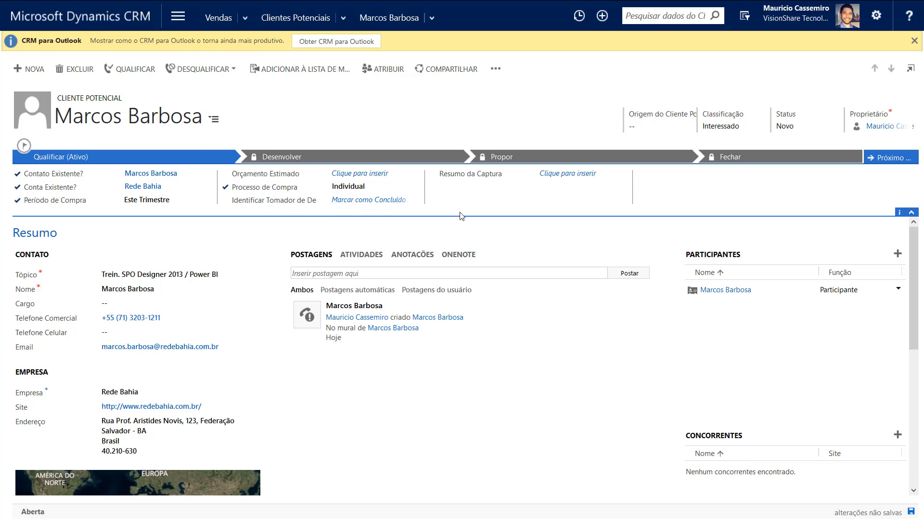
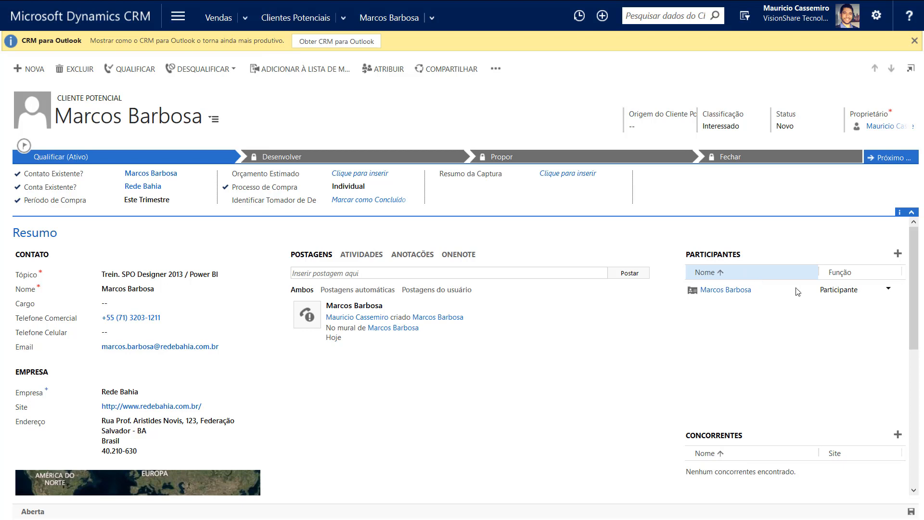
Search Participantes for a new participant's name and, finding no match, start a new Contato quick-create
left_click(898, 254)
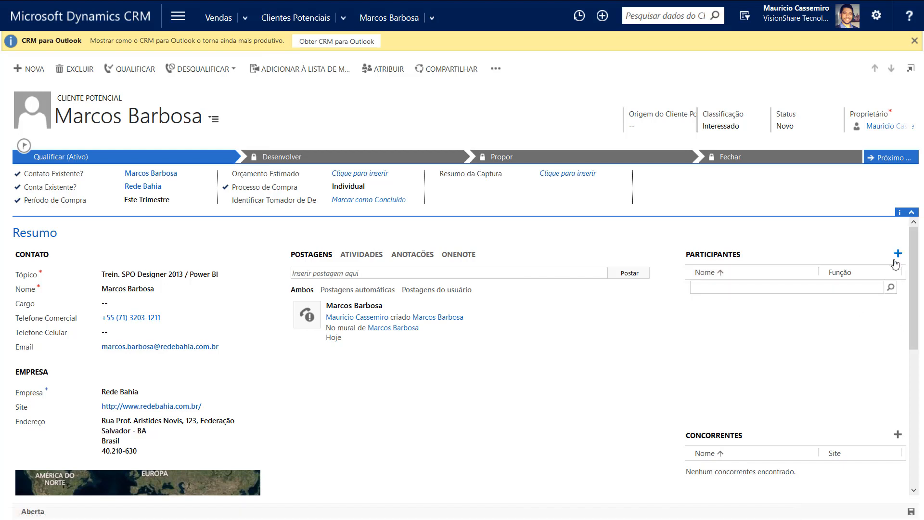
type("juliana")
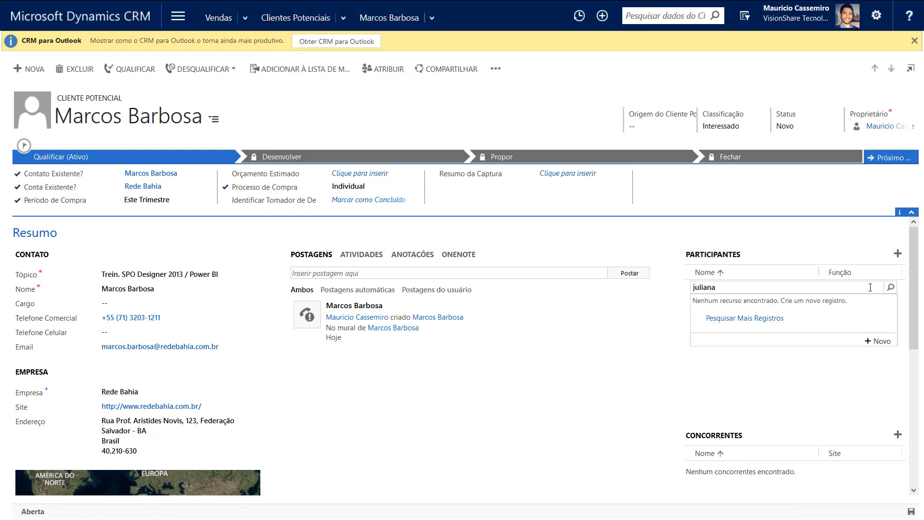
left_click(880, 342)
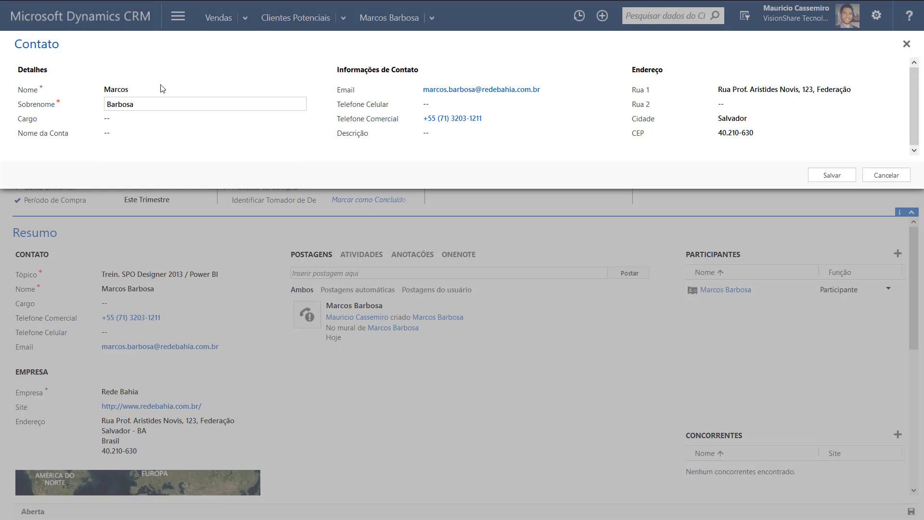
Cancel the Contato quick-create form without saving the new contact
left_click(205, 92)
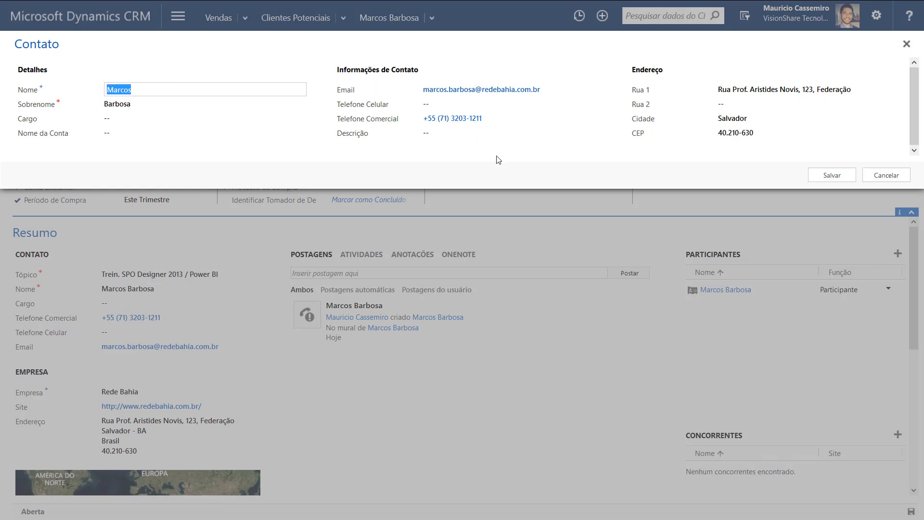
left_click(890, 176)
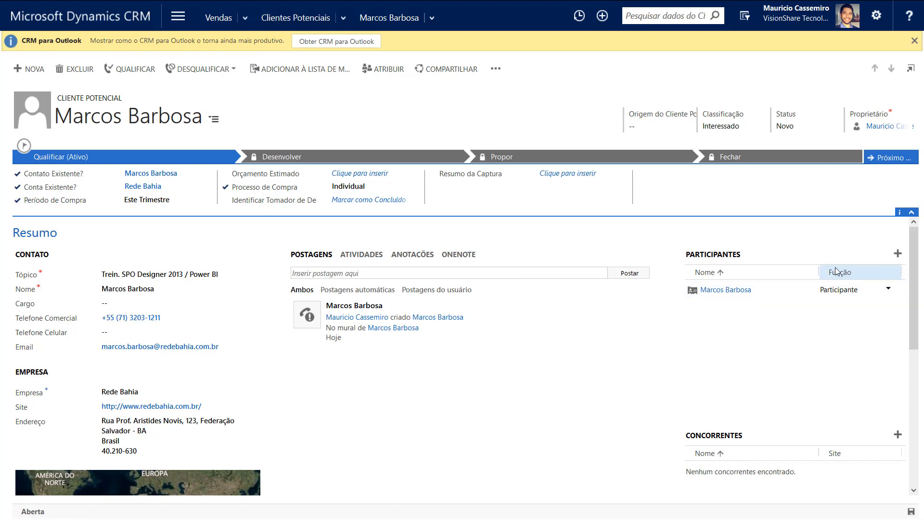
Set the participant's Função to Tomador de Decisão and widen the Função column to show it fully
left_click(888, 289)
left_click(888, 295)
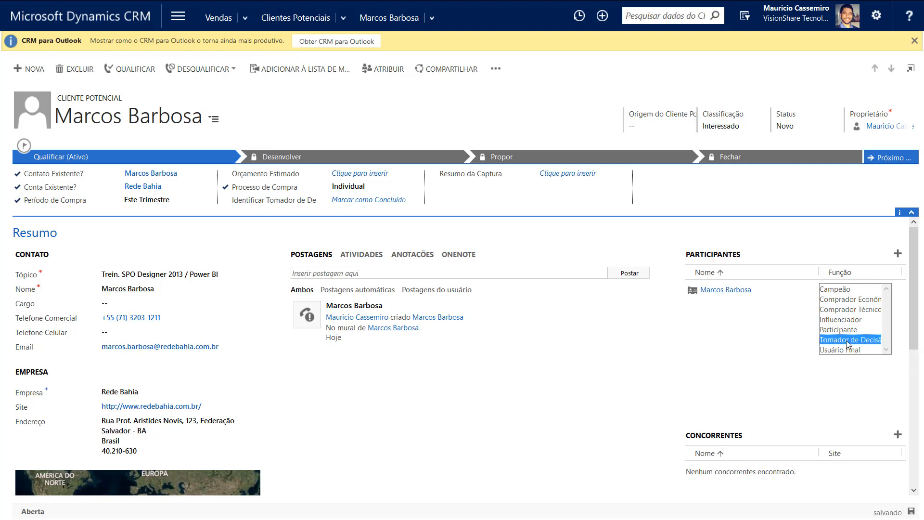
left_click(846, 341)
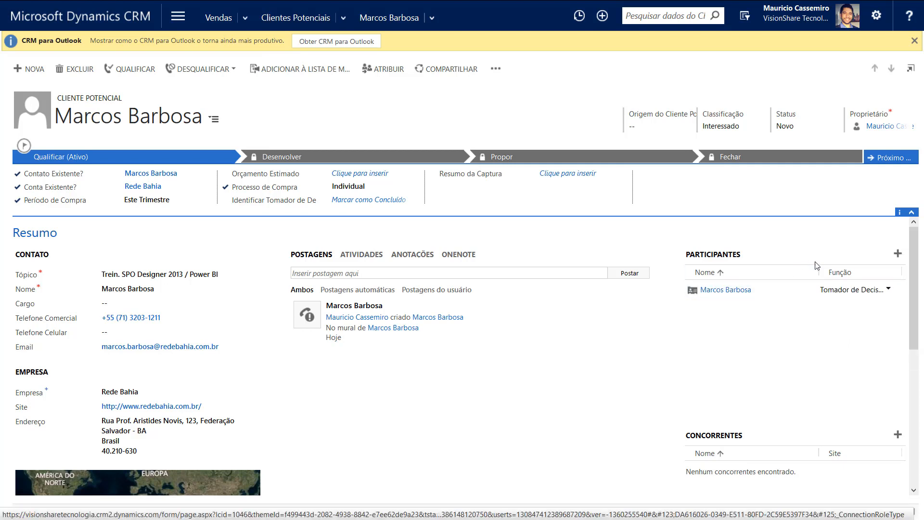
left_click_drag(793, 277, 773, 277)
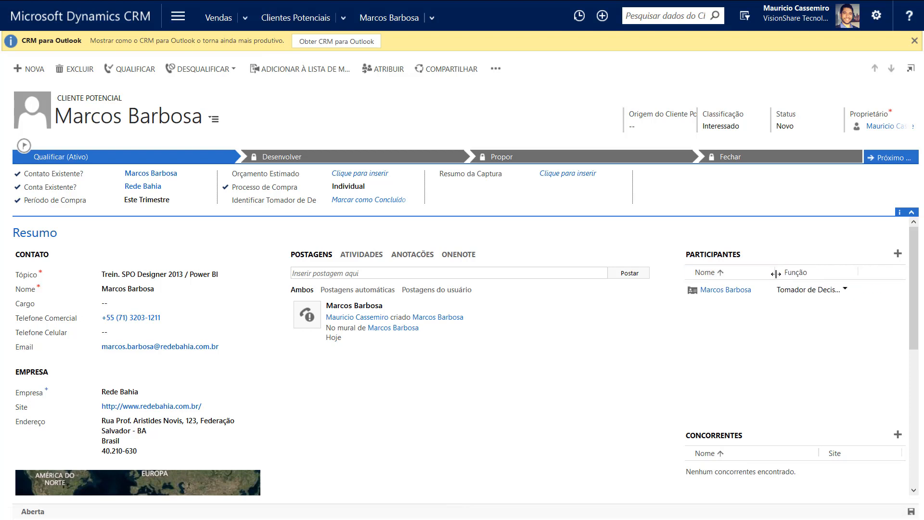
left_click_drag(858, 271, 880, 271)
mouse_move(663, 121)
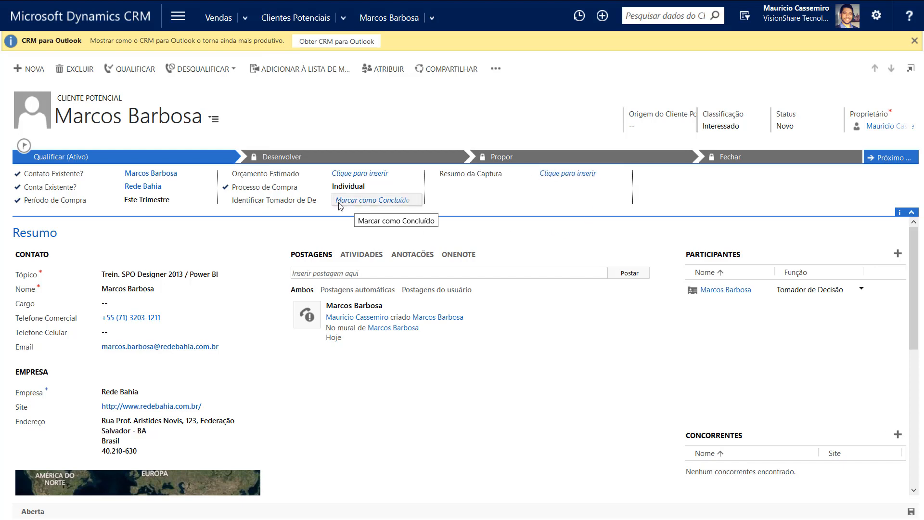
Mark Identificar Tomador de Decisão as Concluído and start editing the empty Resumo da Captura field
left_click(379, 205)
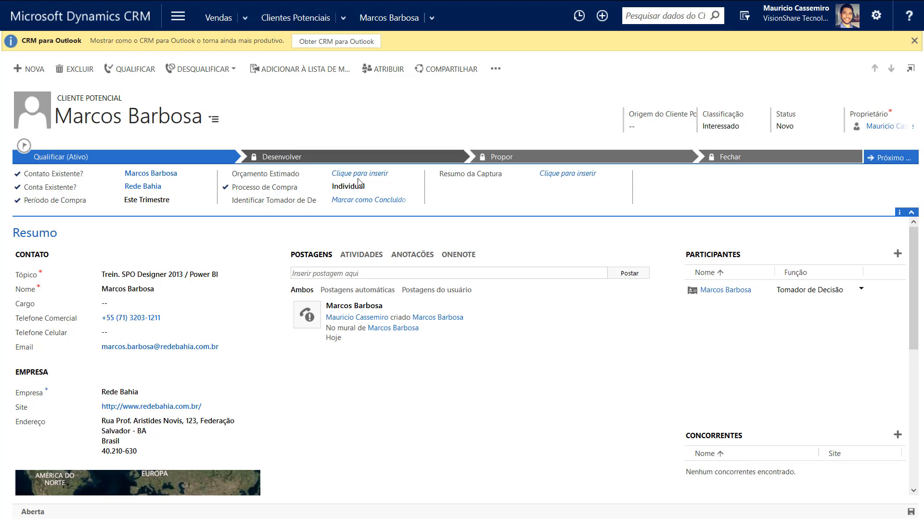
left_click(378, 204)
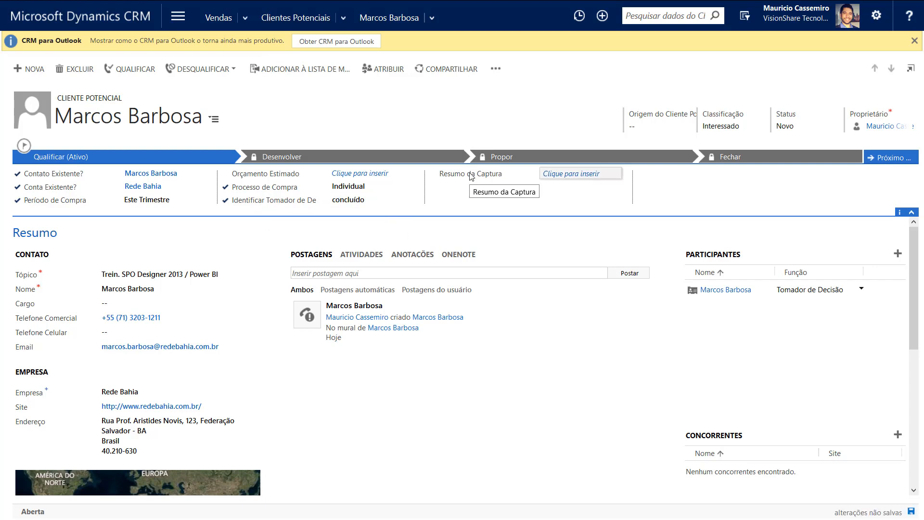
left_click(577, 175)
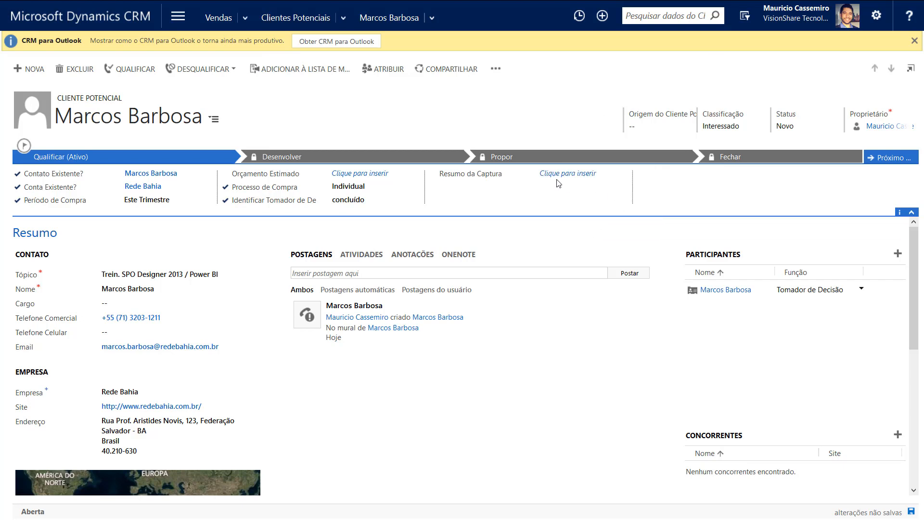
Write the capture summary about the 09/06/2015 e-mail requesting SPO Designer 2013 e/ou Power BI training, then save
left_click(557, 179)
type("Em ")
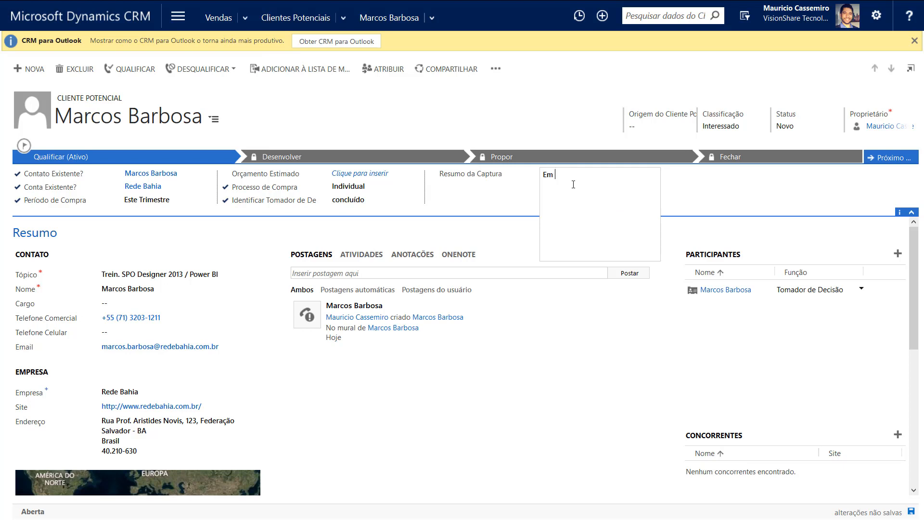
type("09/06/2015 às 11:12 recebemos um e-mail do Marcos em no")
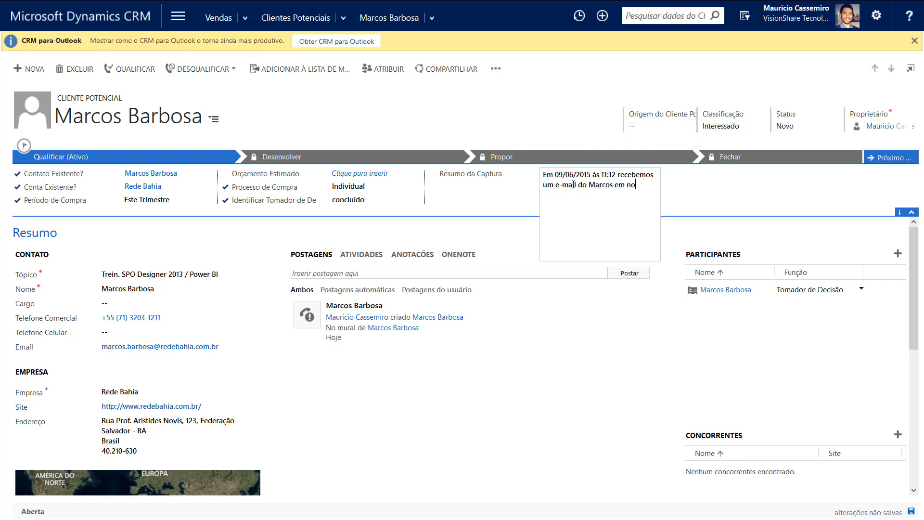
type("ssa caixa Contato solicitando informações sob")
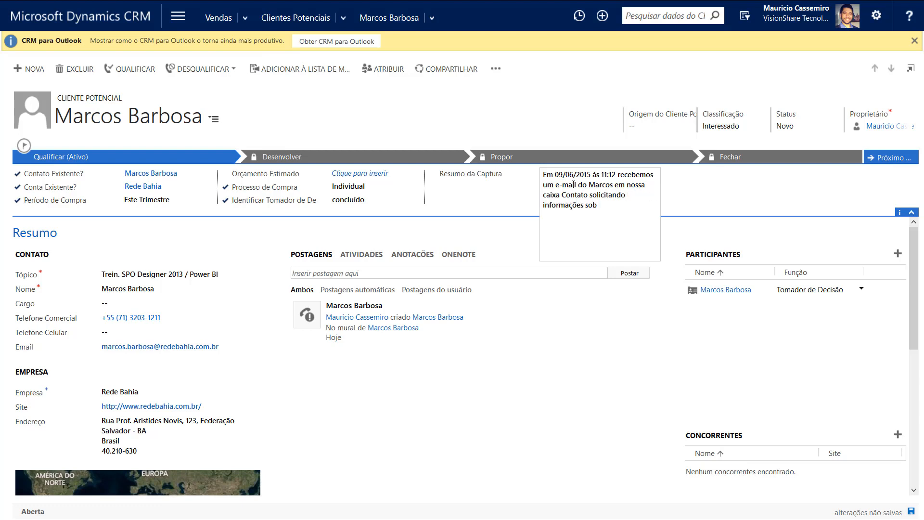
type("re trein.")
type("SPO Designer 2013 e/")
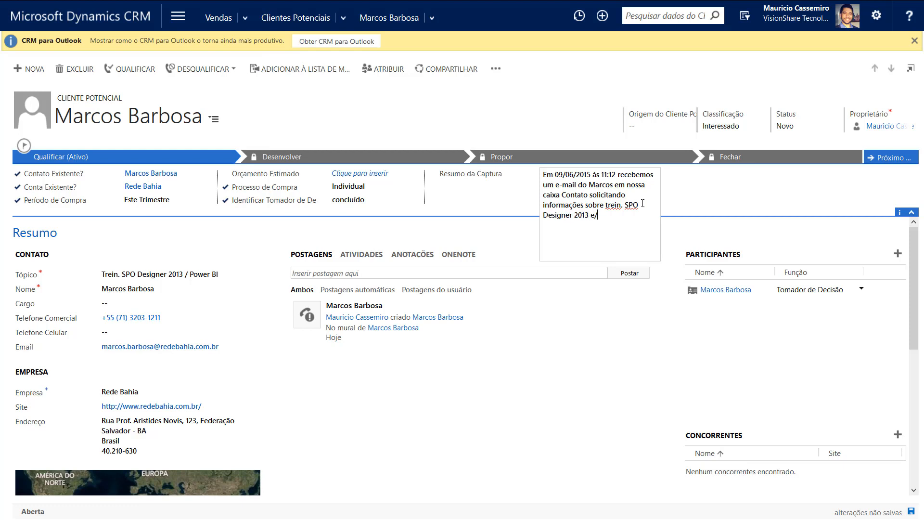
type("ou Power Bi")
left_click(704, 200)
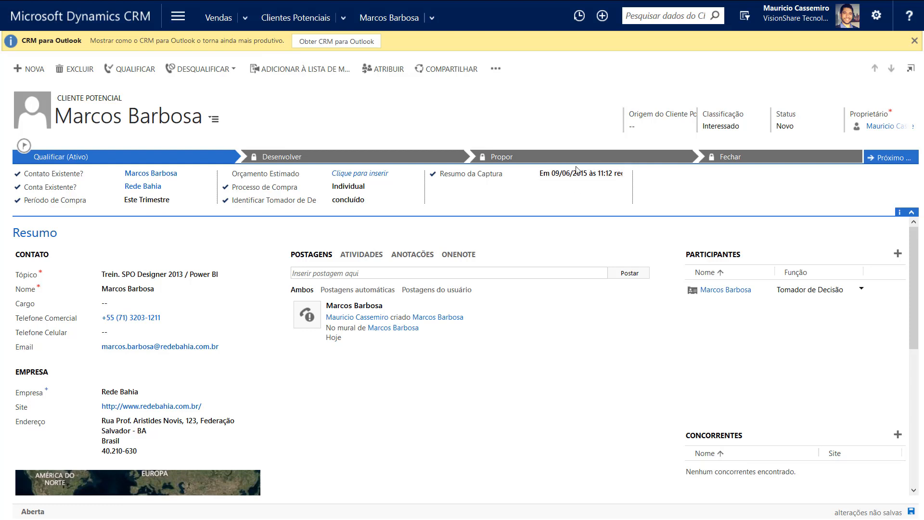
left_click(912, 512)
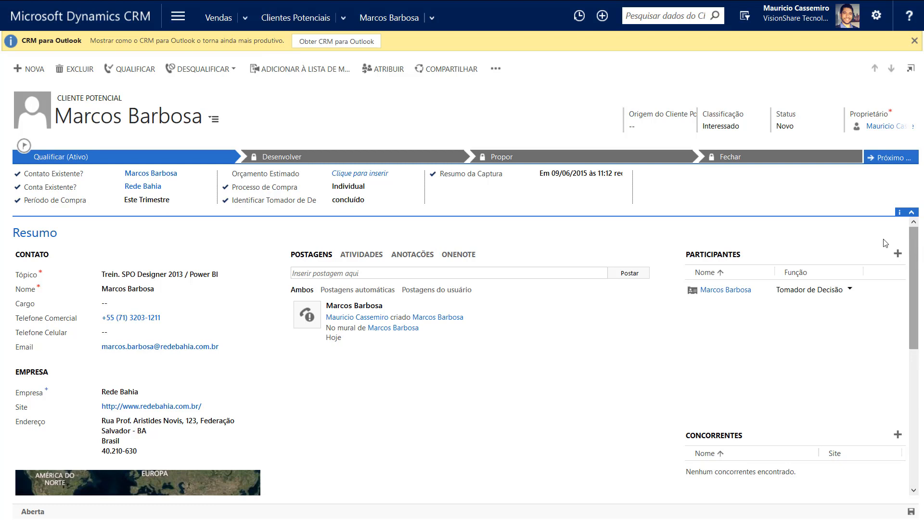
Choose E-mail as the lead's Origem do Cliente Potencial in the header
left_click(650, 126)
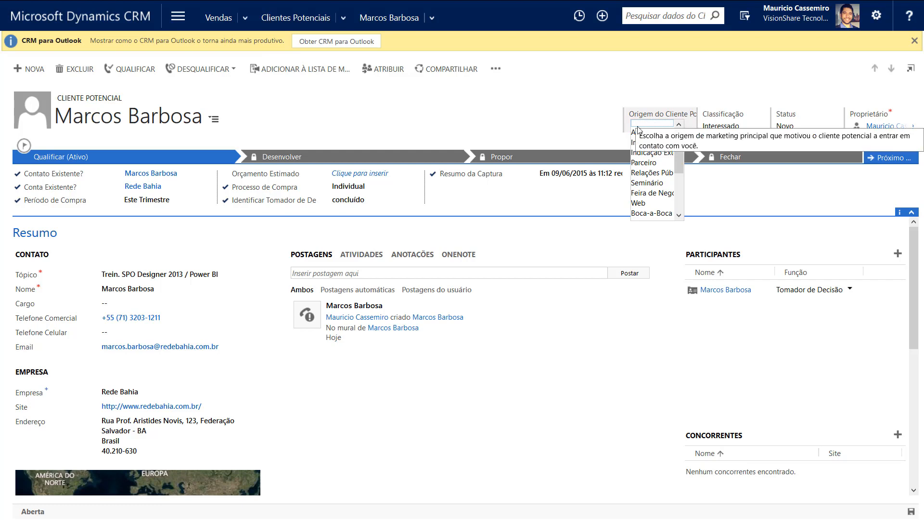
mouse_move(680, 134)
left_mouse_down()
mouse_move(679, 186)
mouse_move(678, 126)
left_mouse_up()
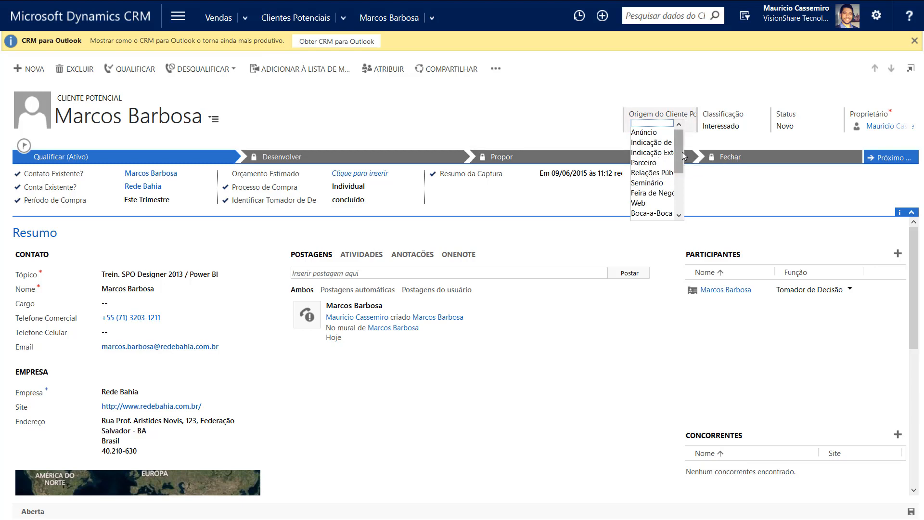
left_click_drag(683, 153, 682, 173)
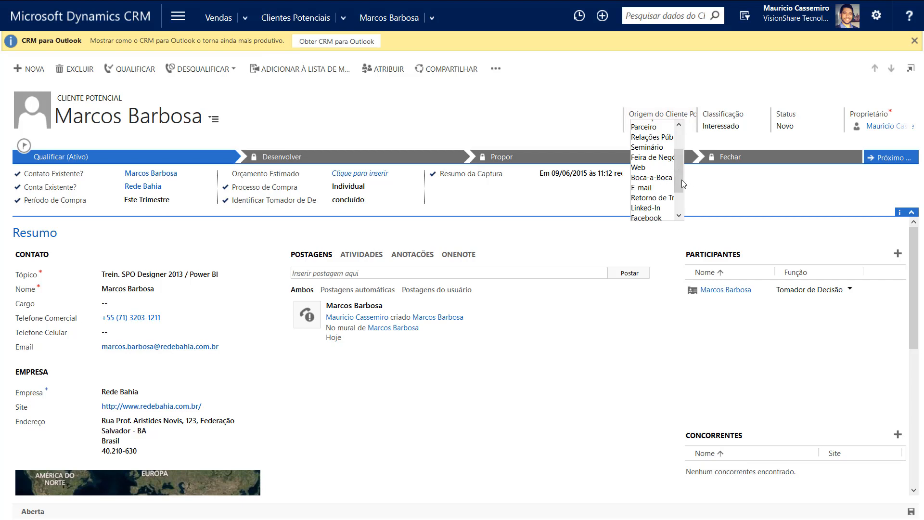
left_click_drag(680, 176, 678, 159)
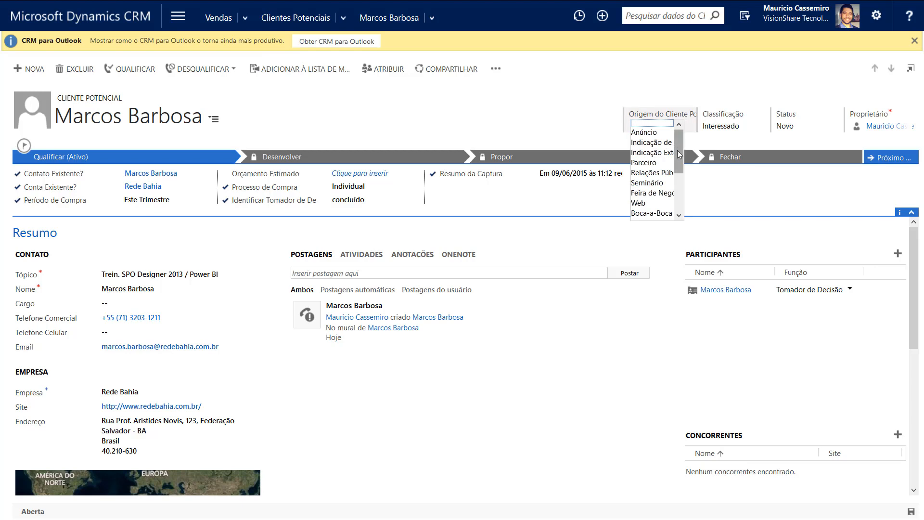
left_click_drag(678, 151, 679, 191)
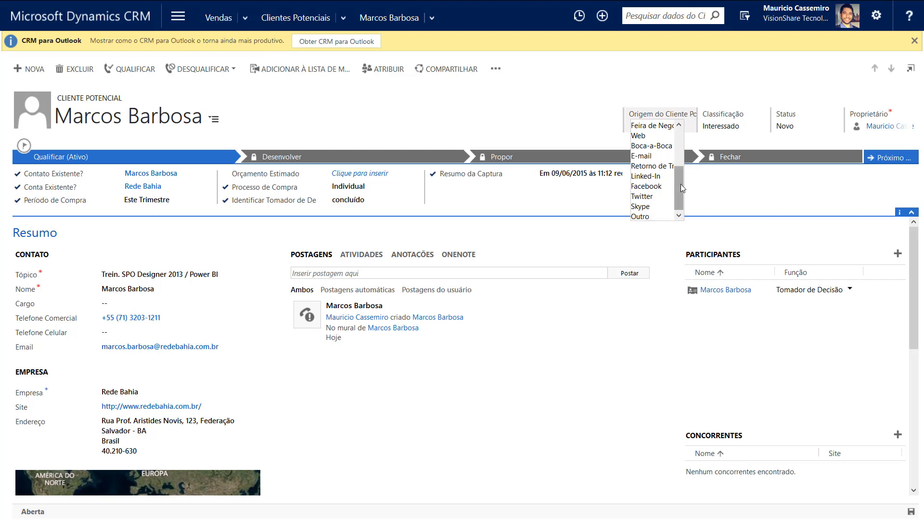
scroll(678, 189, "down", 1)
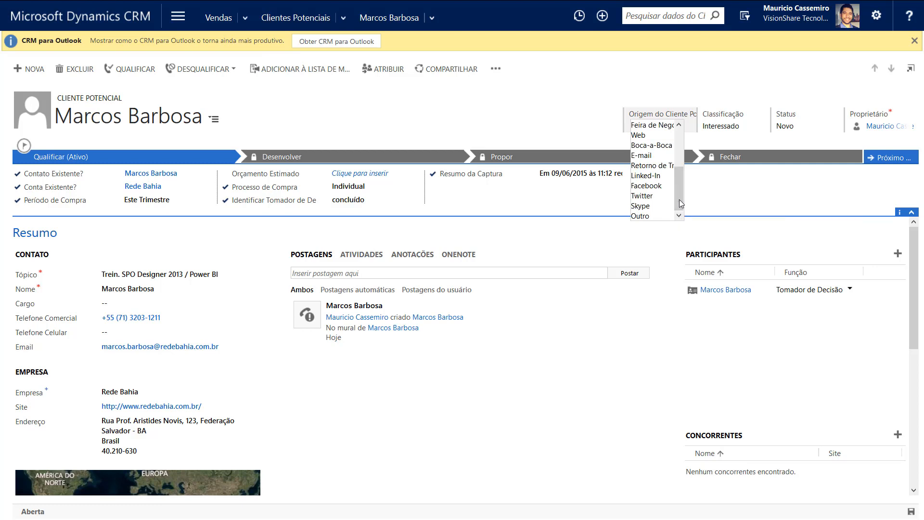
left_click(640, 154)
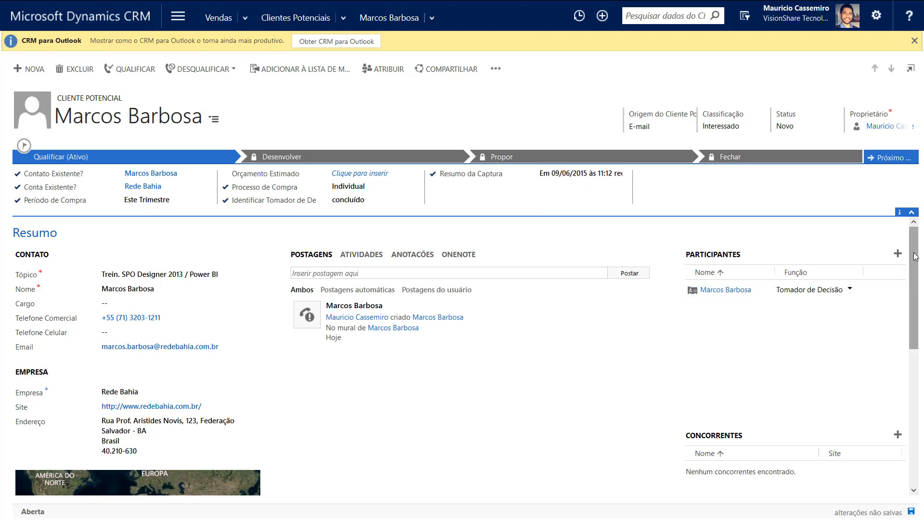
Save the lead record so the E-mail source is stored
scroll(915, 256, "down", 2)
scroll(915, 255, "up", 2)
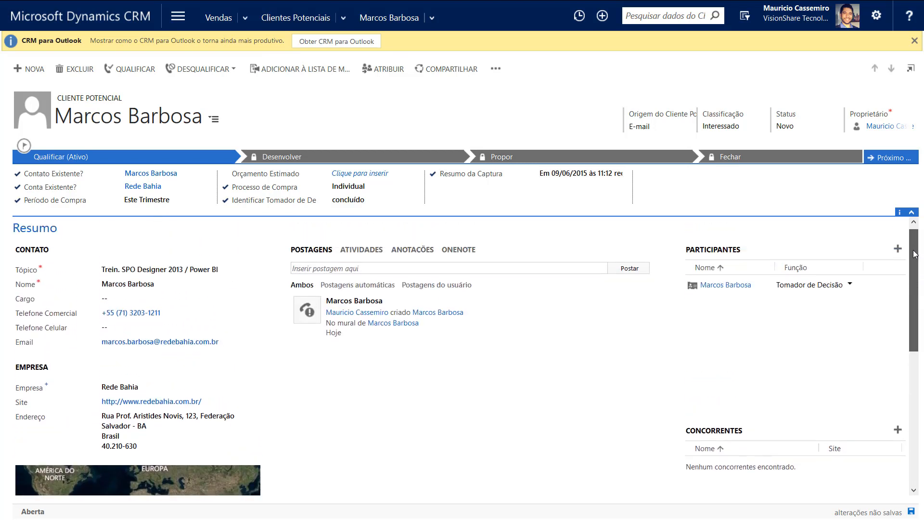
scroll(915, 250, "up", 1)
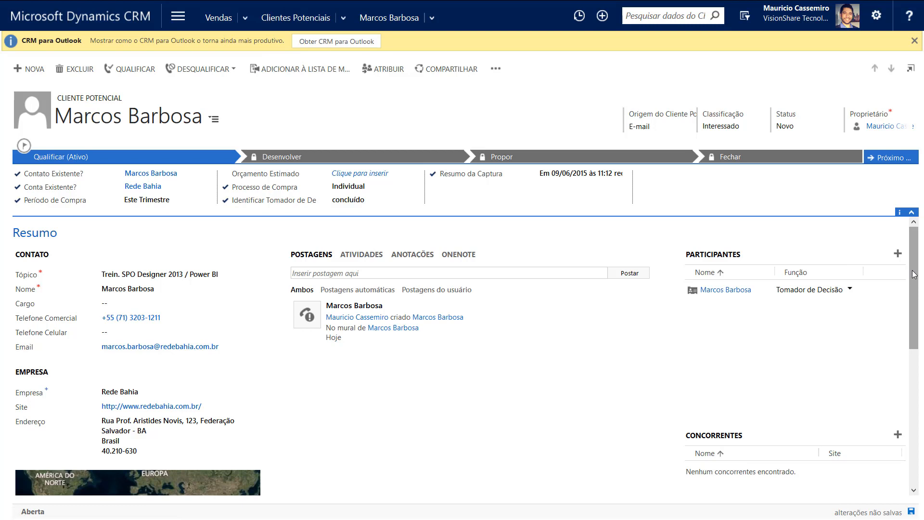
mouse_move(913, 275)
left_mouse_down()
mouse_move(913, 284)
mouse_move(909, 264)
left_mouse_up()
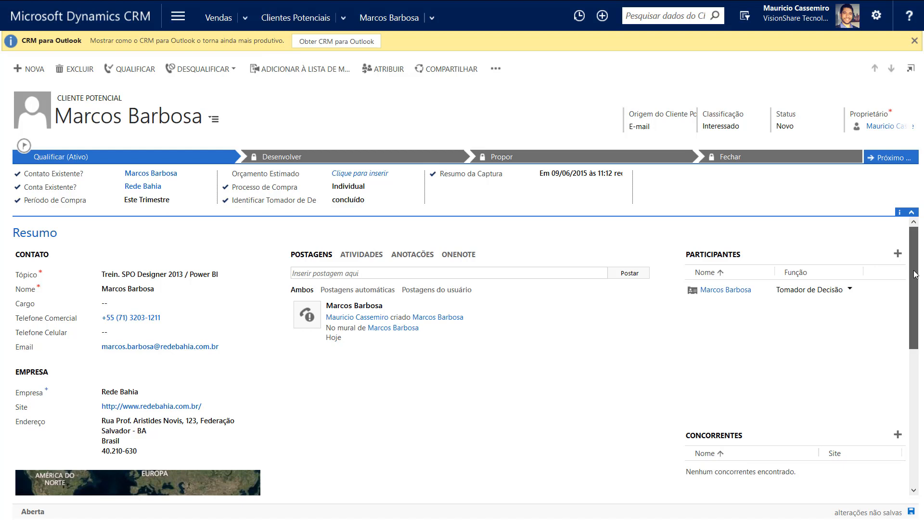
left_click_drag(914, 287, 916, 247)
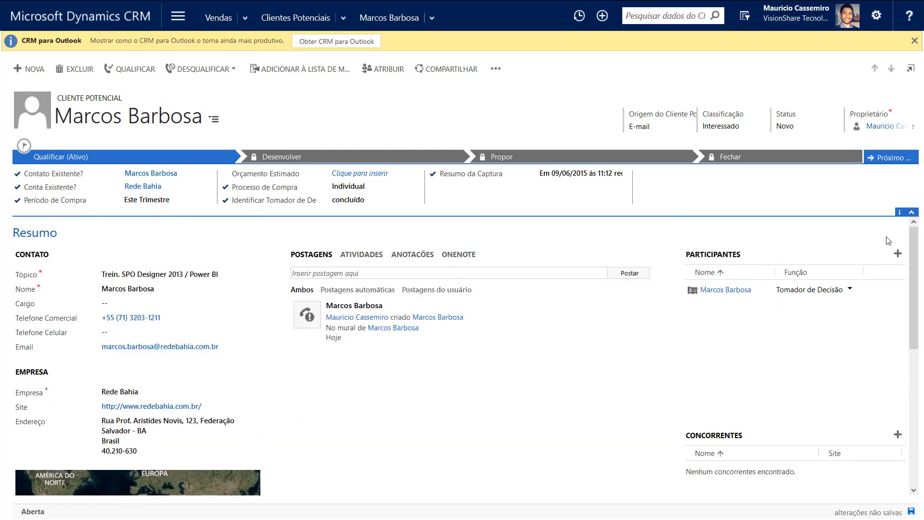
left_click(911, 511)
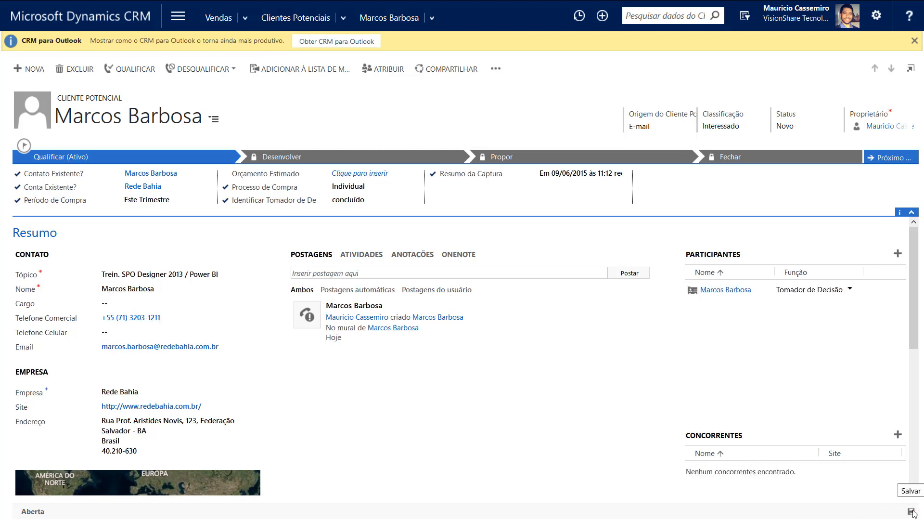